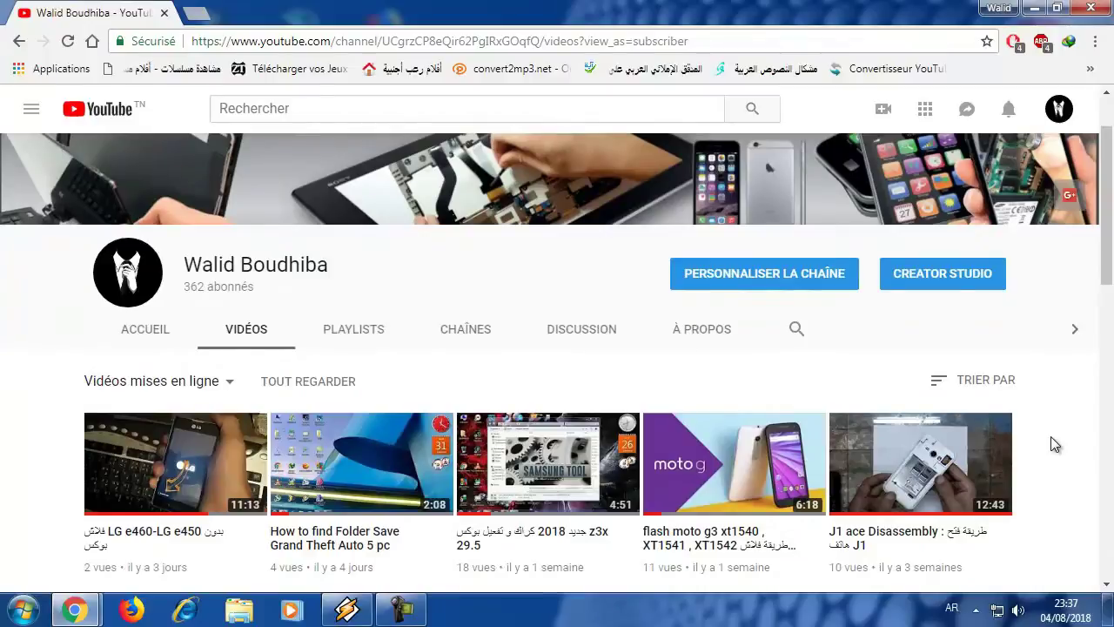
{"action": "scroll", "coordinate": [1050, 436], "scroll_direction": "down", "scroll_amount": 3}
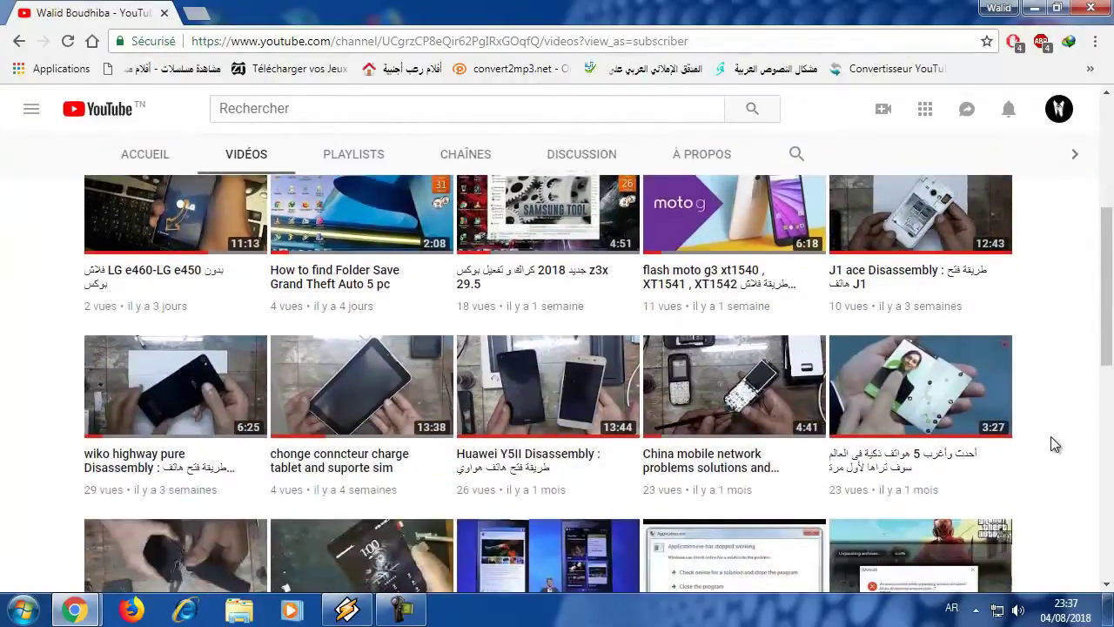
{"action": "scroll", "coordinate": [1052, 439], "scroll_direction": "down", "scroll_amount": 4}
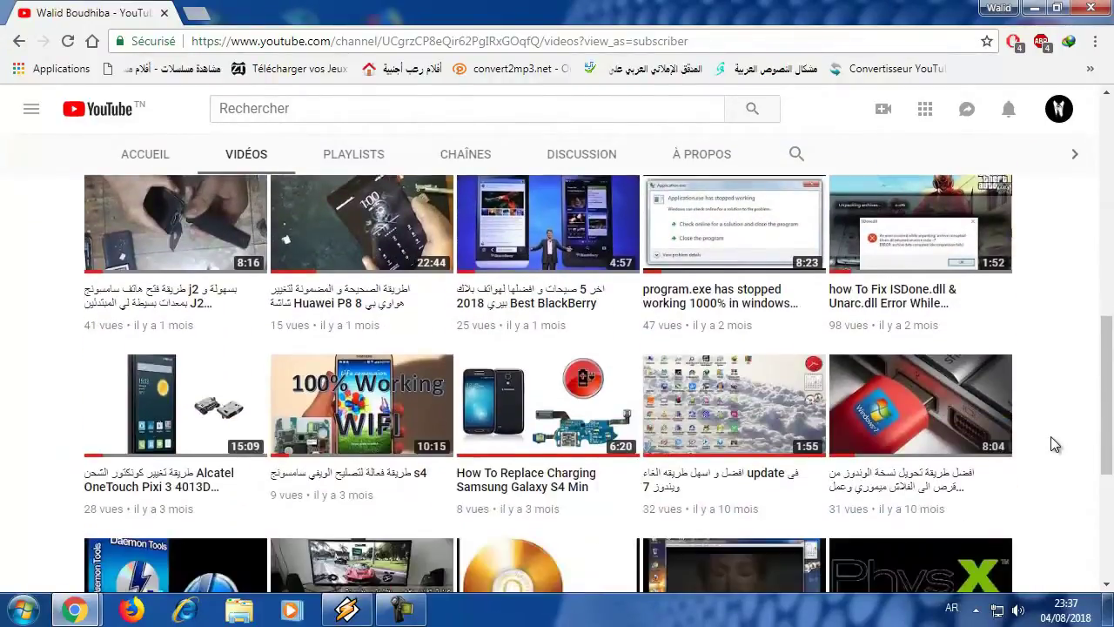
{"action": "scroll", "coordinate": [1052, 444], "scroll_direction": "down", "scroll_amount": 3}
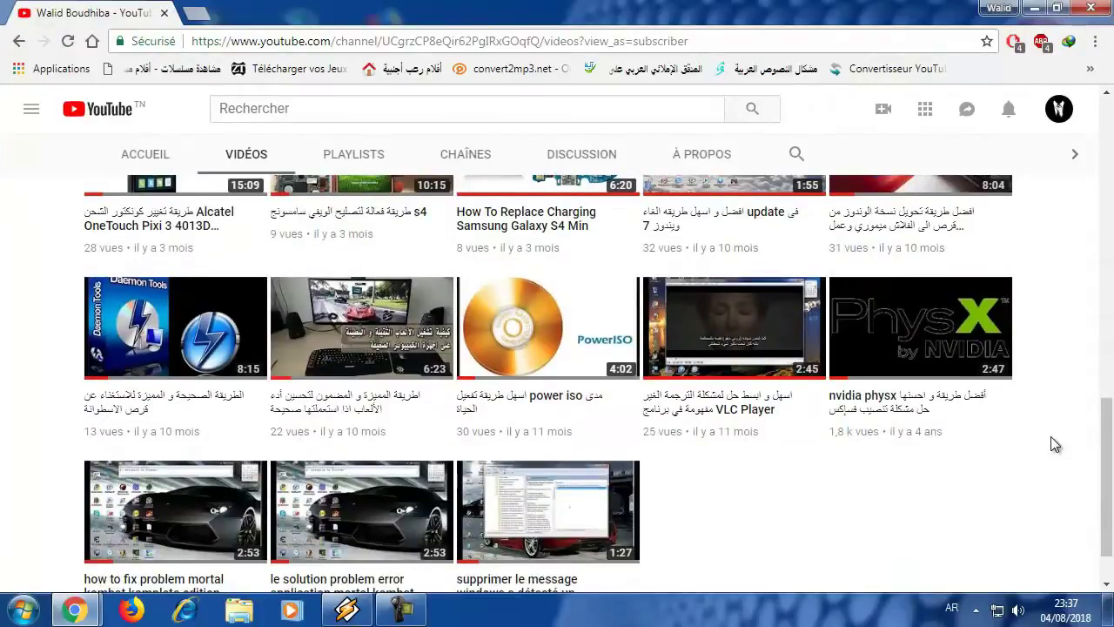
{"action": "scroll", "coordinate": [1051, 444], "scroll_direction": "up", "scroll_amount": 15}
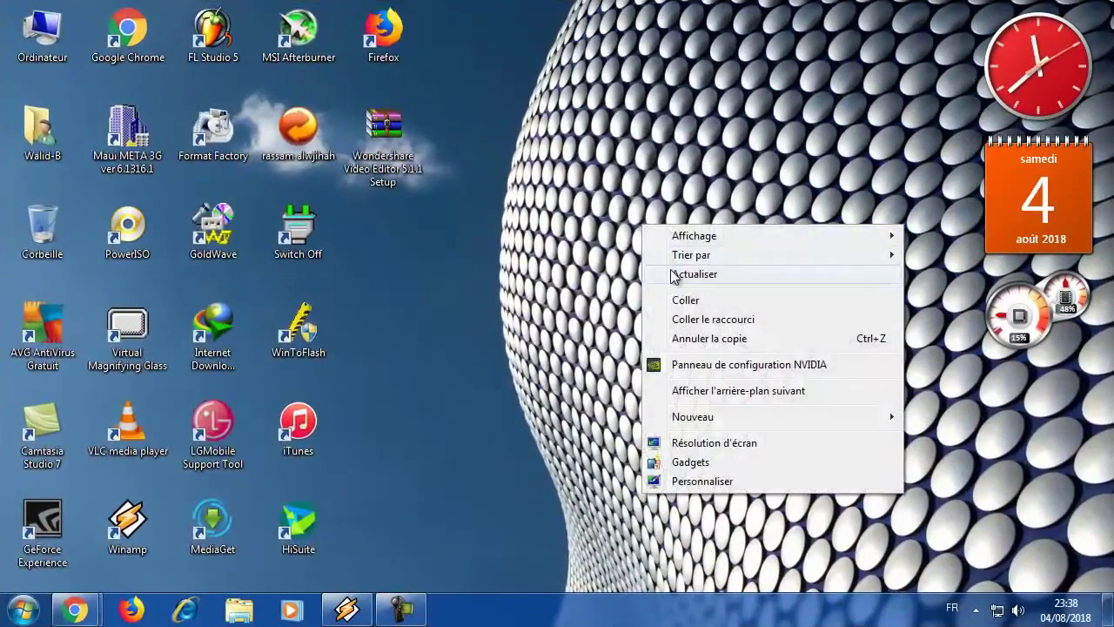
Extract the Wondershare Video Editor 5.1.1 Setup archive into its own folder on the desktop and open that folder
{"action": "left_click", "coordinate": [661, 274]}
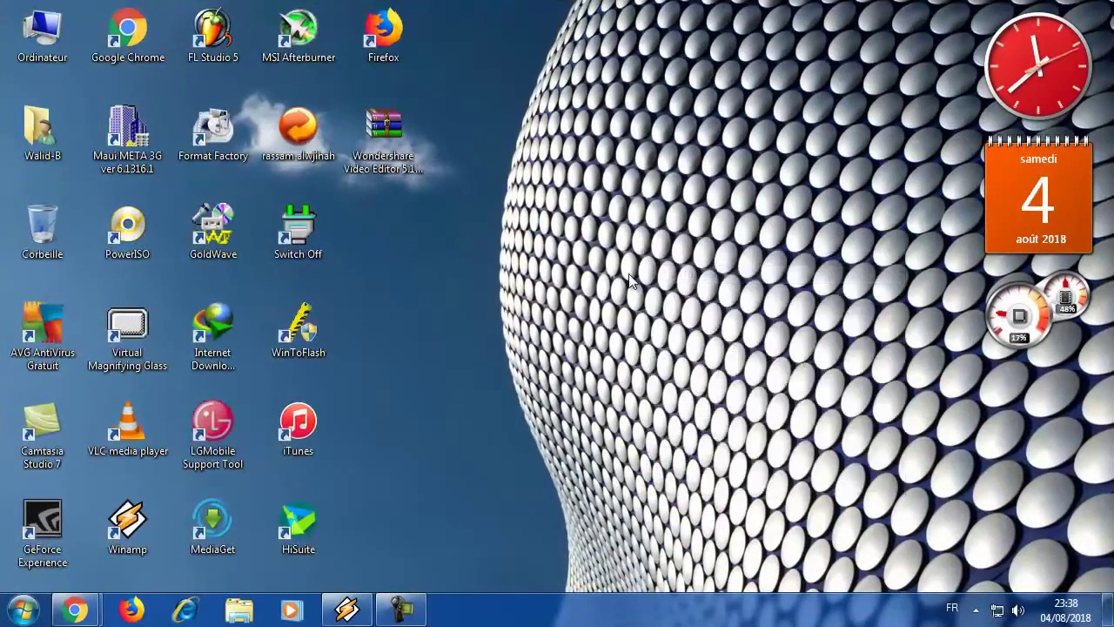
{"action": "right_click", "coordinate": [388, 138]}
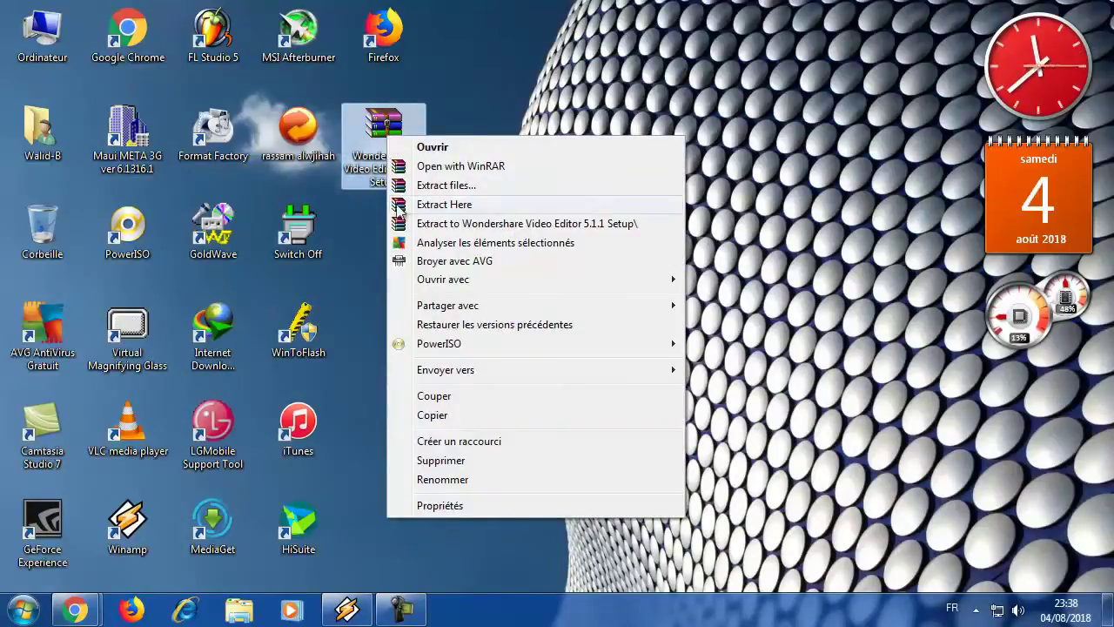
{"action": "left_click", "coordinate": [424, 223]}
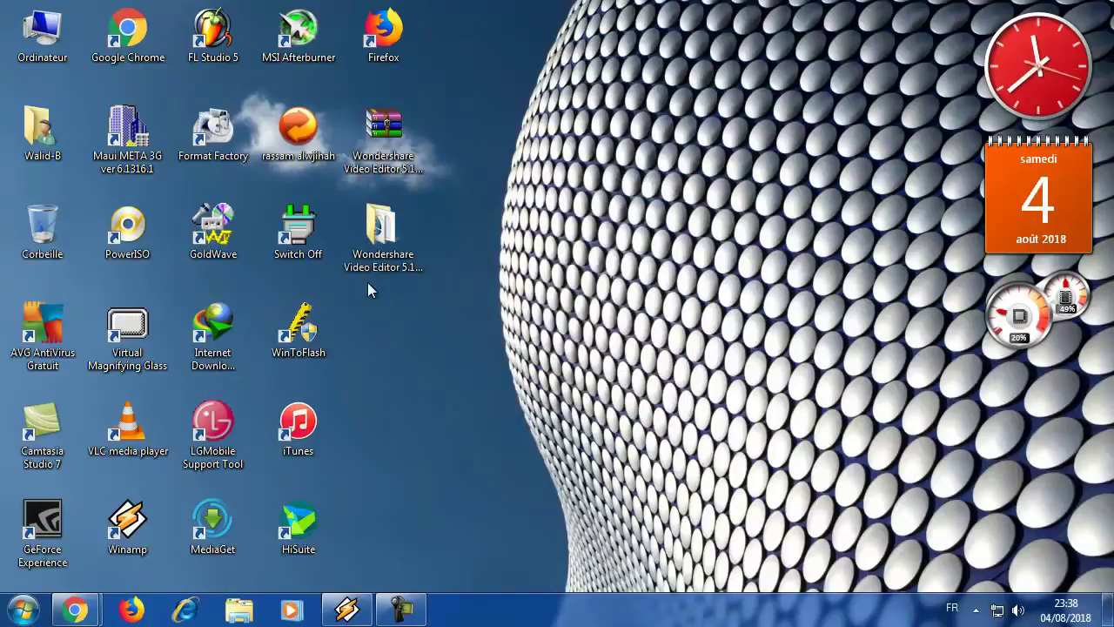
{"action": "double_click", "coordinate": [362, 222]}
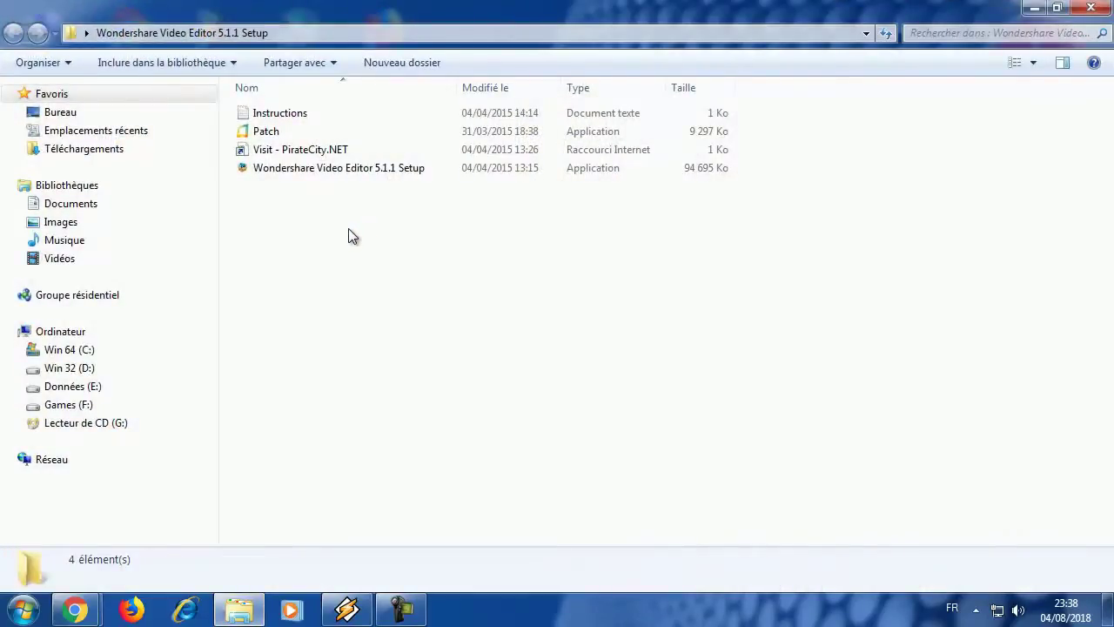
Launch the Wondershare Video Editor 5.1.1 Setup application and confirm Français as the installer language
{"action": "left_click", "coordinate": [275, 167]}
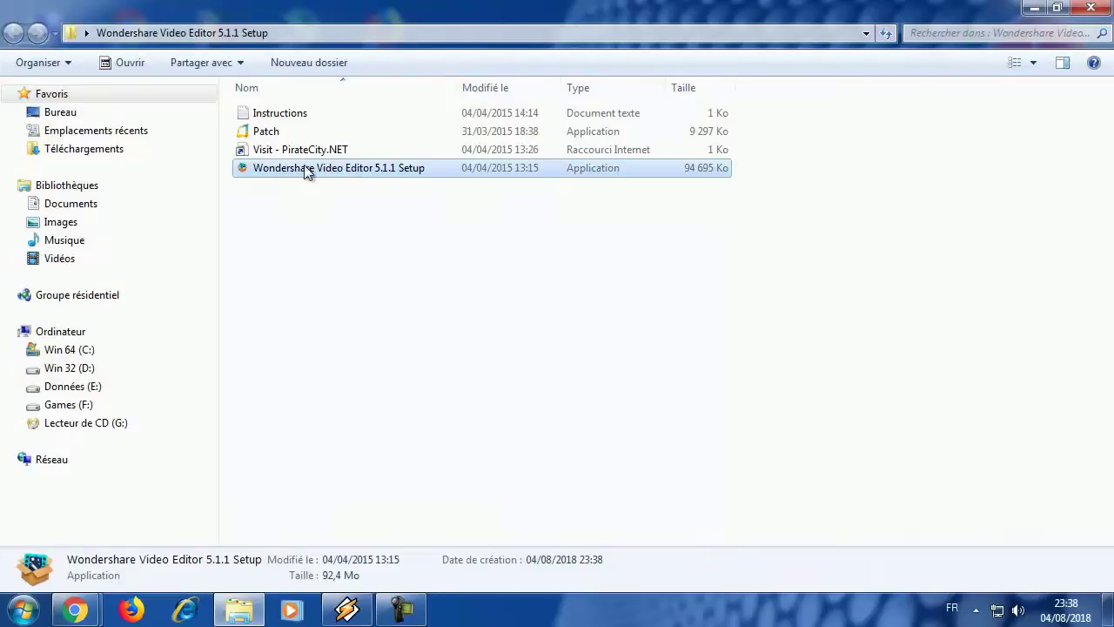
{"action": "right_click", "coordinate": [306, 172]}
{"action": "left_click", "coordinate": [320, 176]}
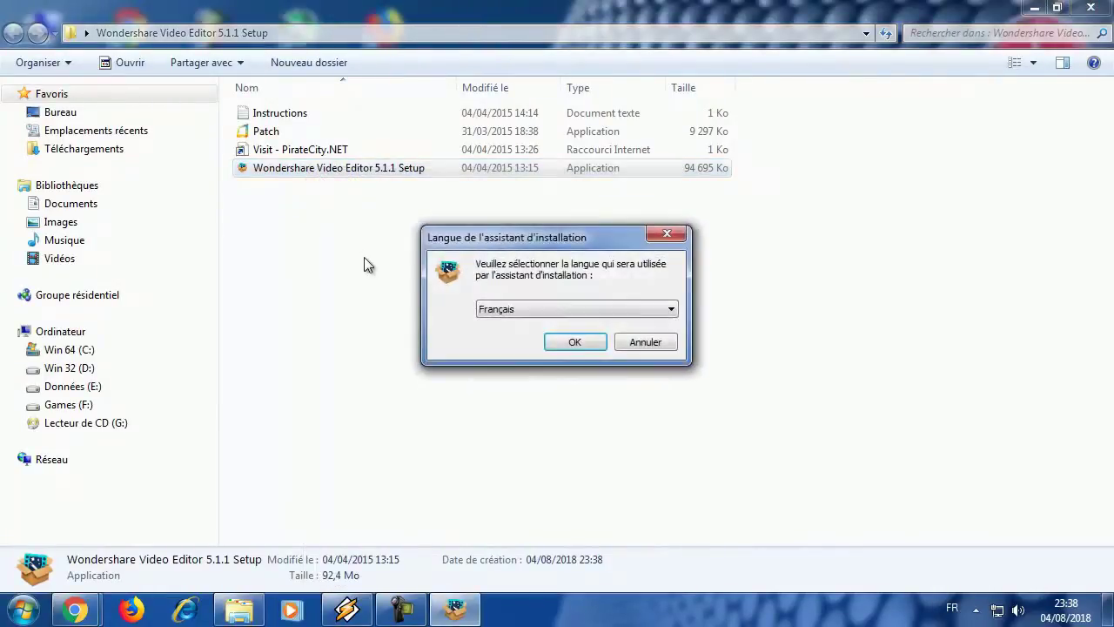
{"action": "left_click", "coordinate": [590, 314]}
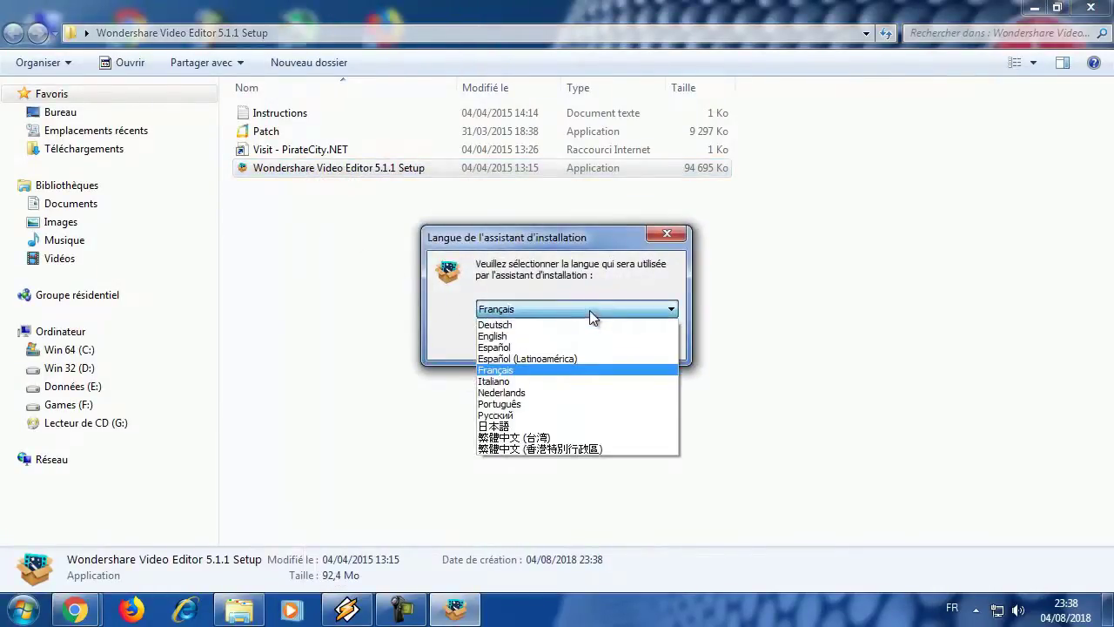
{"action": "left_click", "coordinate": [539, 308]}
{"action": "left_click", "coordinate": [562, 345]}
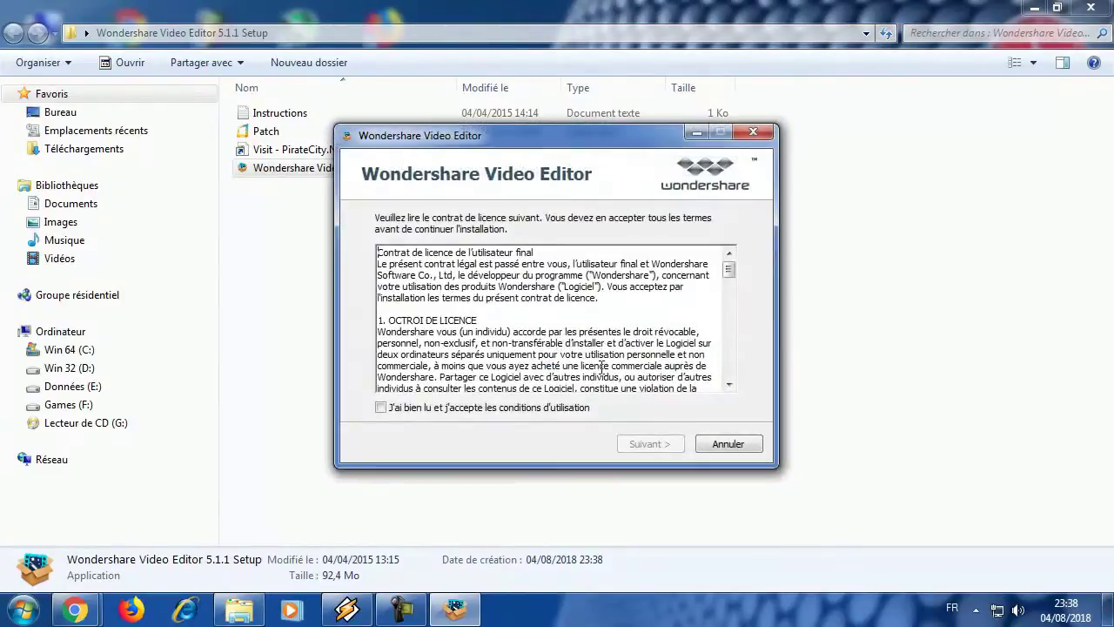
Accept the licence terms and install the program in C:\Program Files (x86)\Wondershare\Video Editor
{"action": "left_click", "coordinate": [458, 409]}
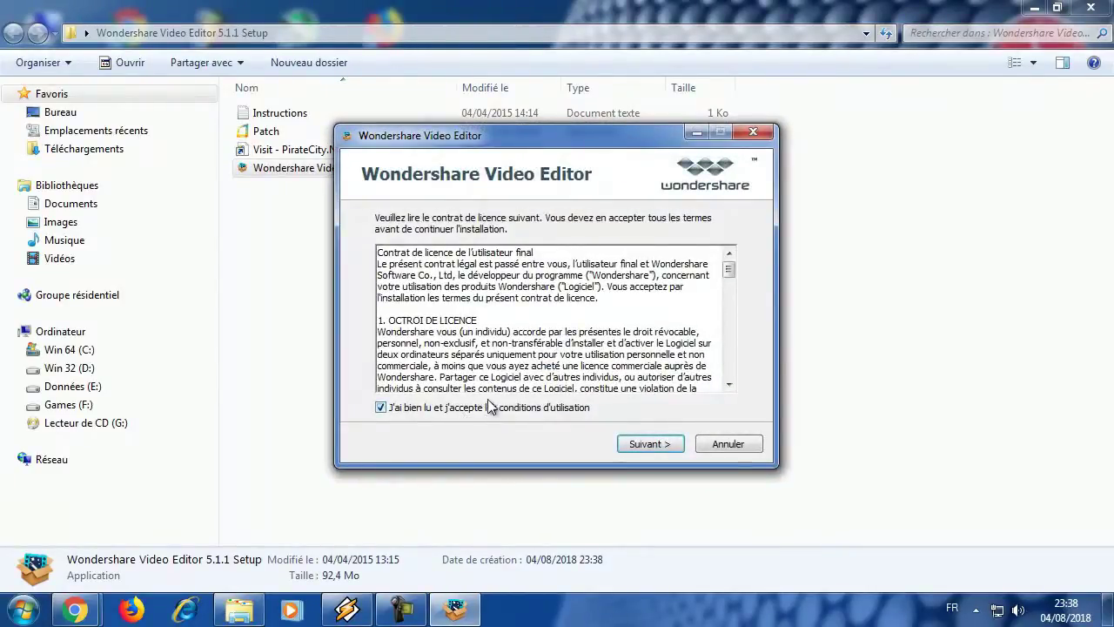
{"action": "left_click", "coordinate": [651, 445]}
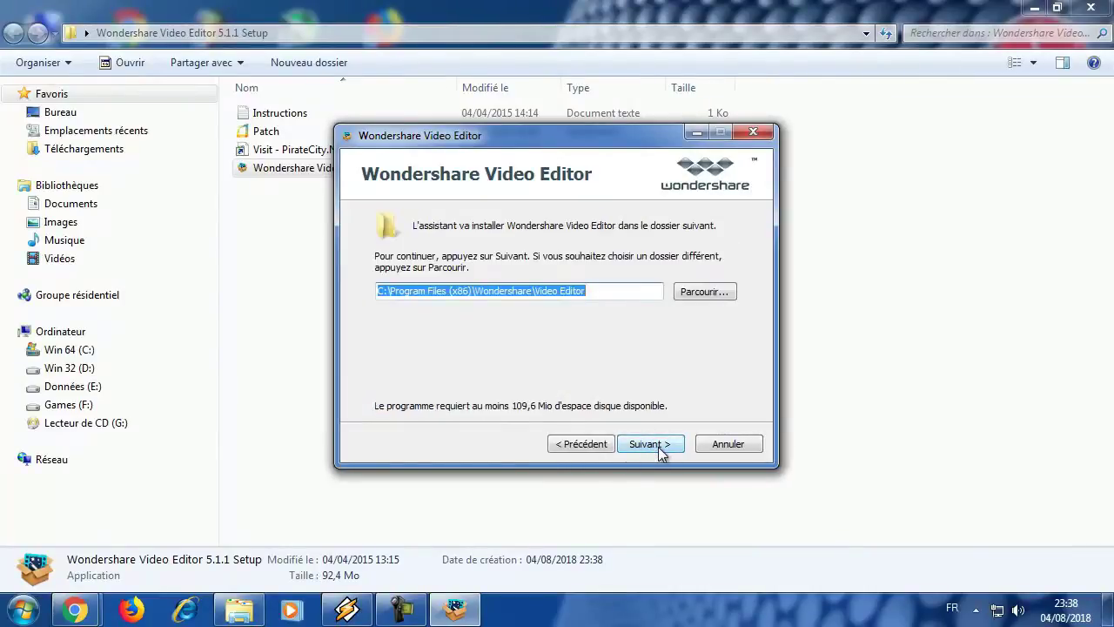
{"action": "left_click", "coordinate": [651, 445]}
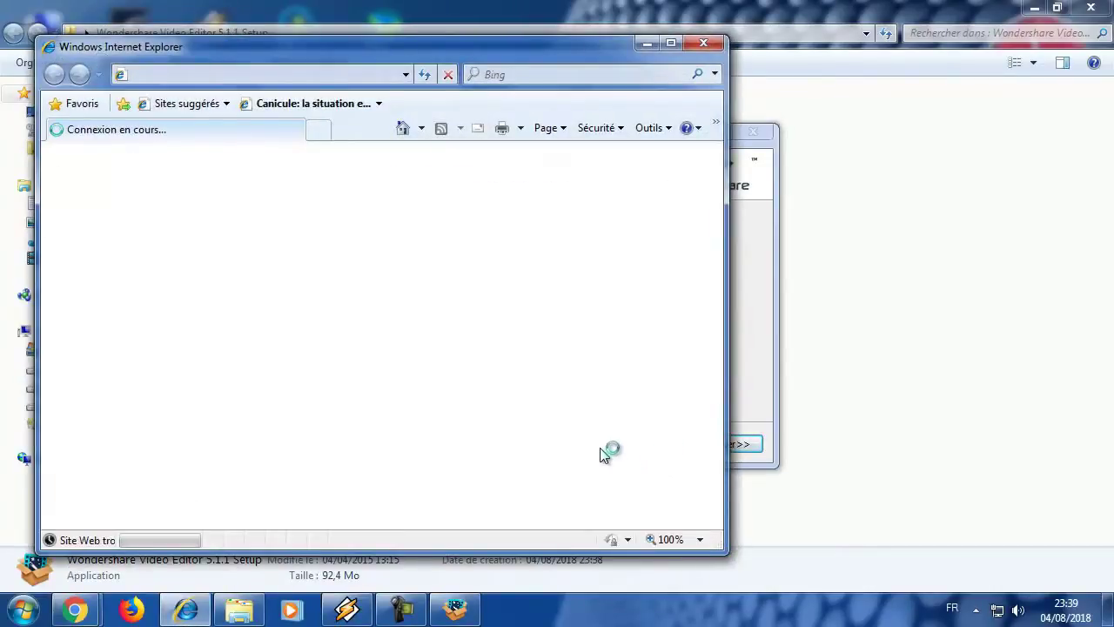
Dismiss the browser window, finish the installer opting out of the user experience improvement programme, and close the launched editor's start window
{"action": "left_click", "coordinate": [703, 43]}
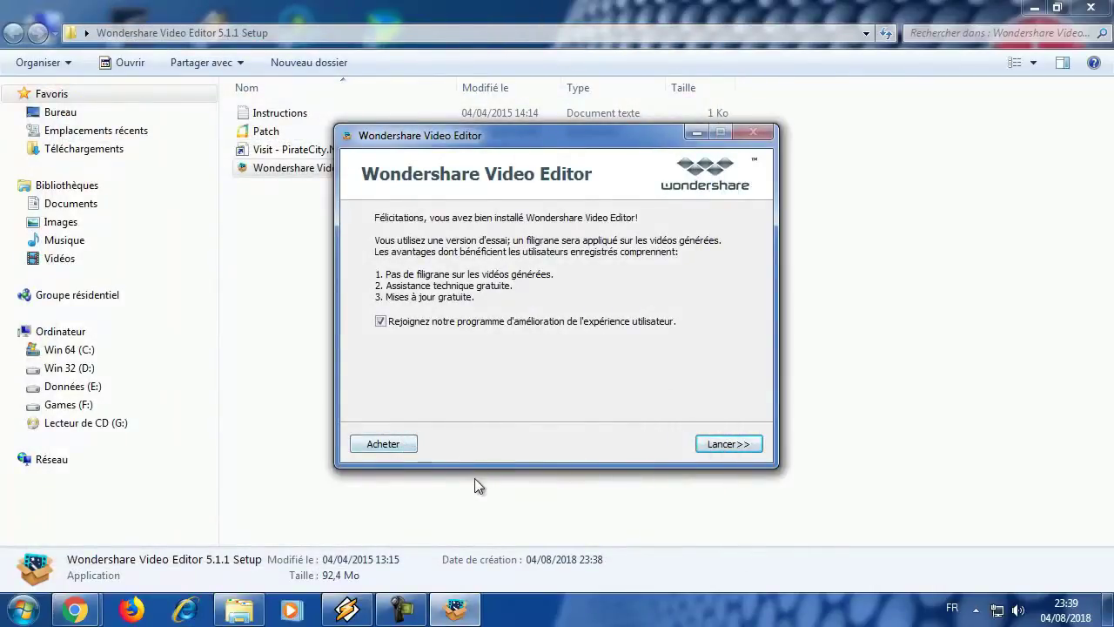
{"action": "left_click", "coordinate": [458, 329]}
{"action": "left_click", "coordinate": [729, 445]}
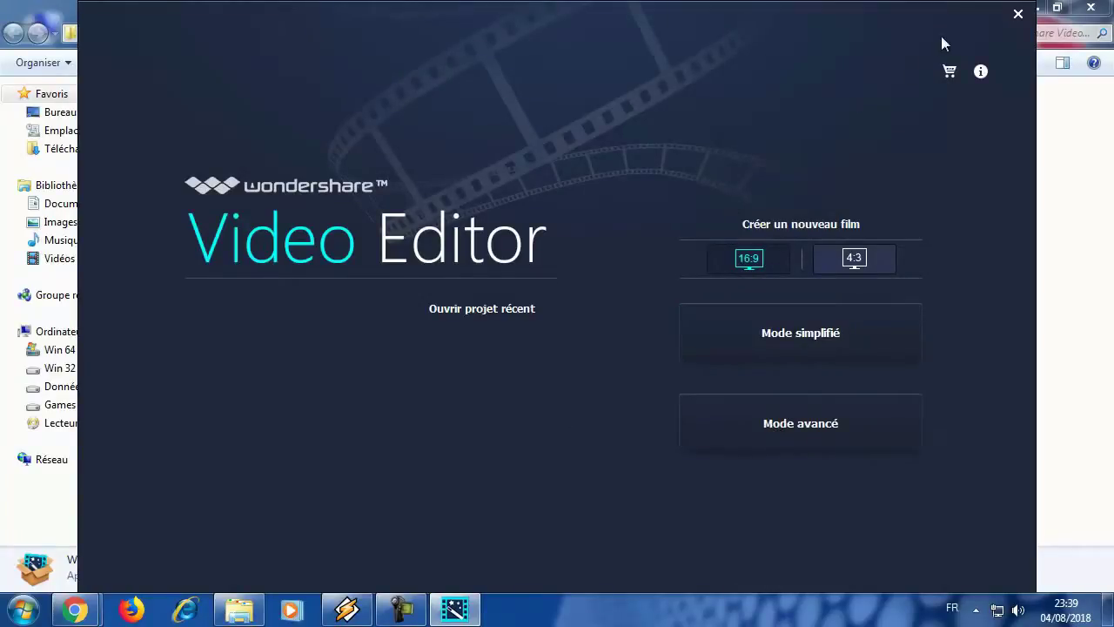
{"action": "left_click", "coordinate": [1018, 16]}
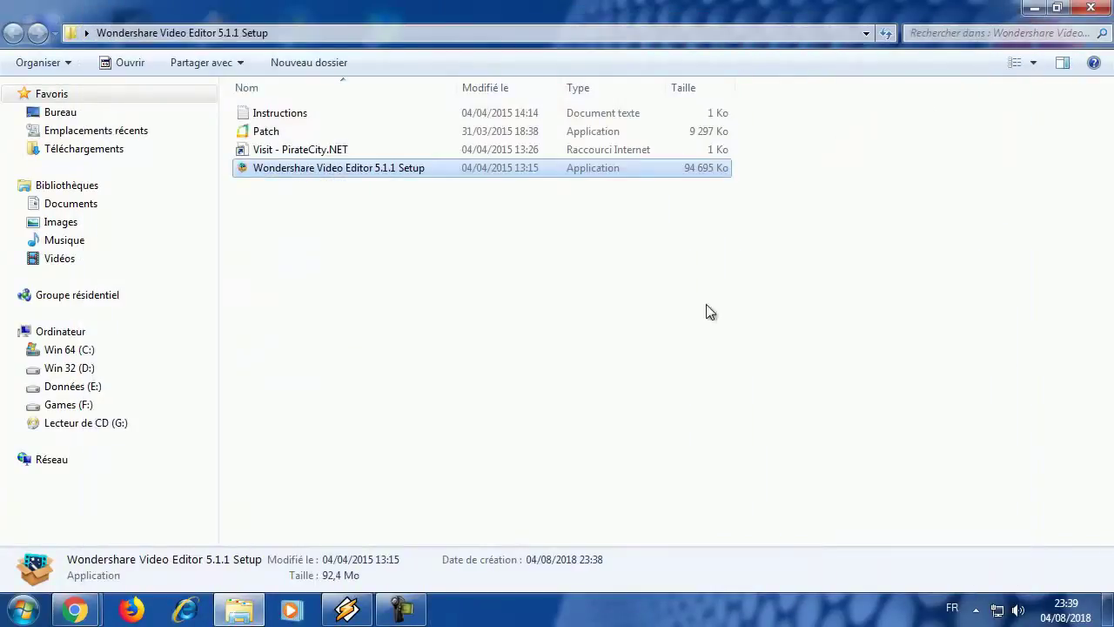
Open the Patch application from the Wondershare Video Editor 5.1.1 Setup folder
{"action": "left_click", "coordinate": [246, 131]}
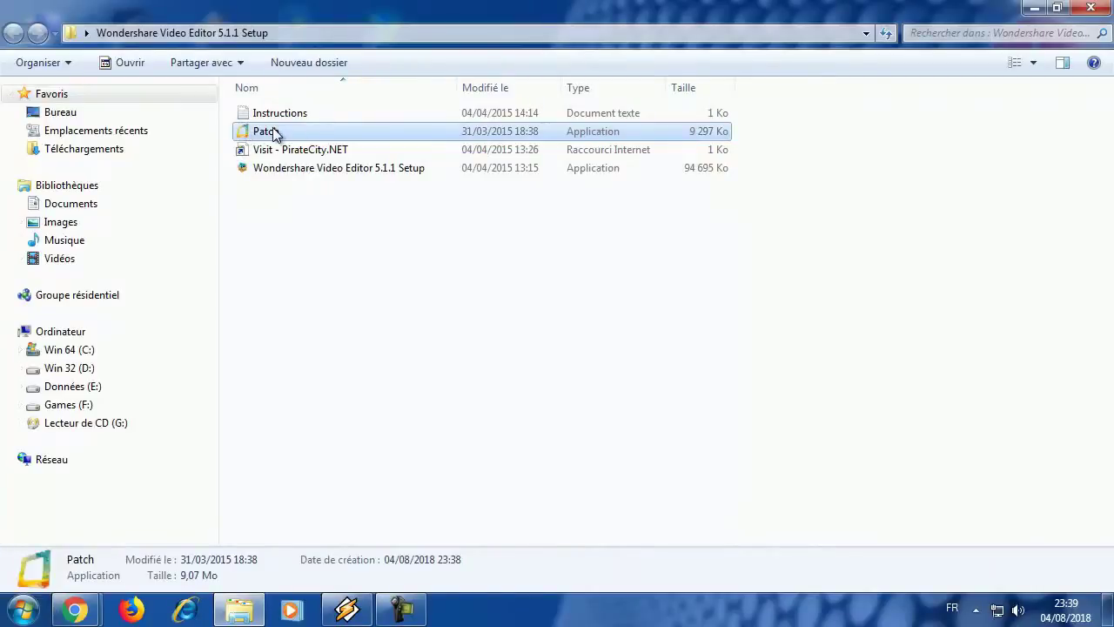
{"action": "right_click", "coordinate": [272, 137]}
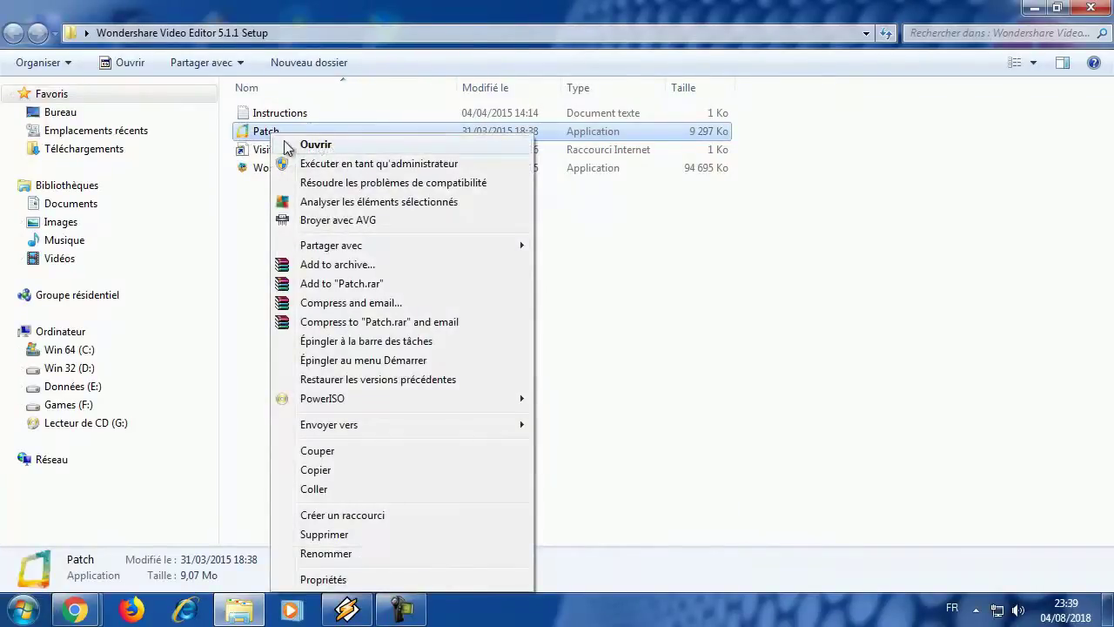
{"action": "left_click", "coordinate": [287, 144]}
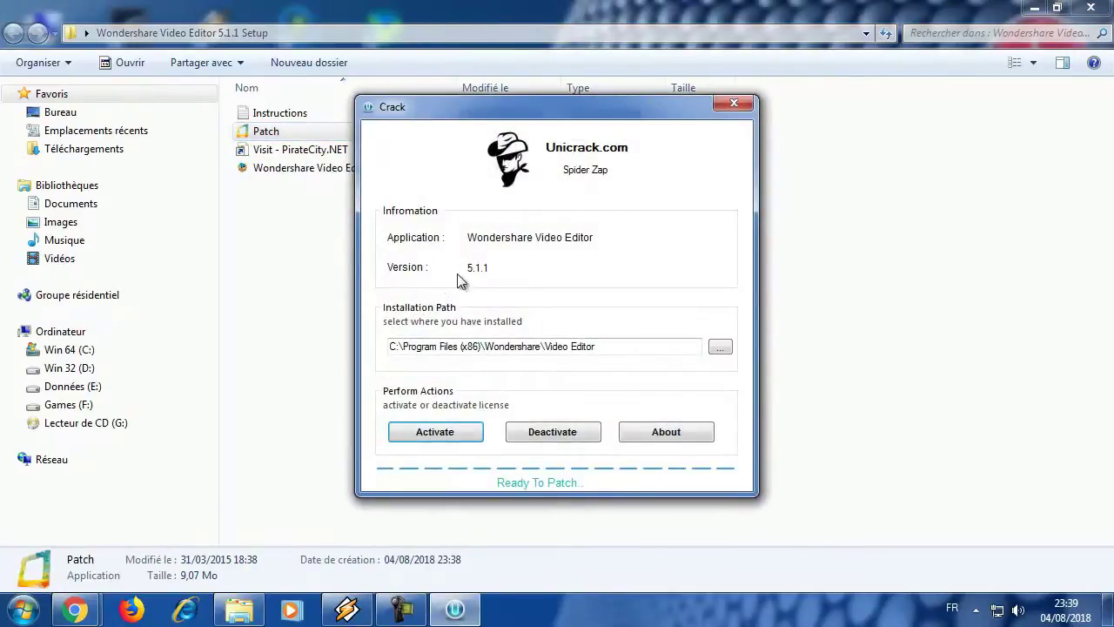
Browse for the patch's installation path and expand Program Files (x86) on the Win 64 (C:) drive
{"action": "left_click", "coordinate": [471, 347]}
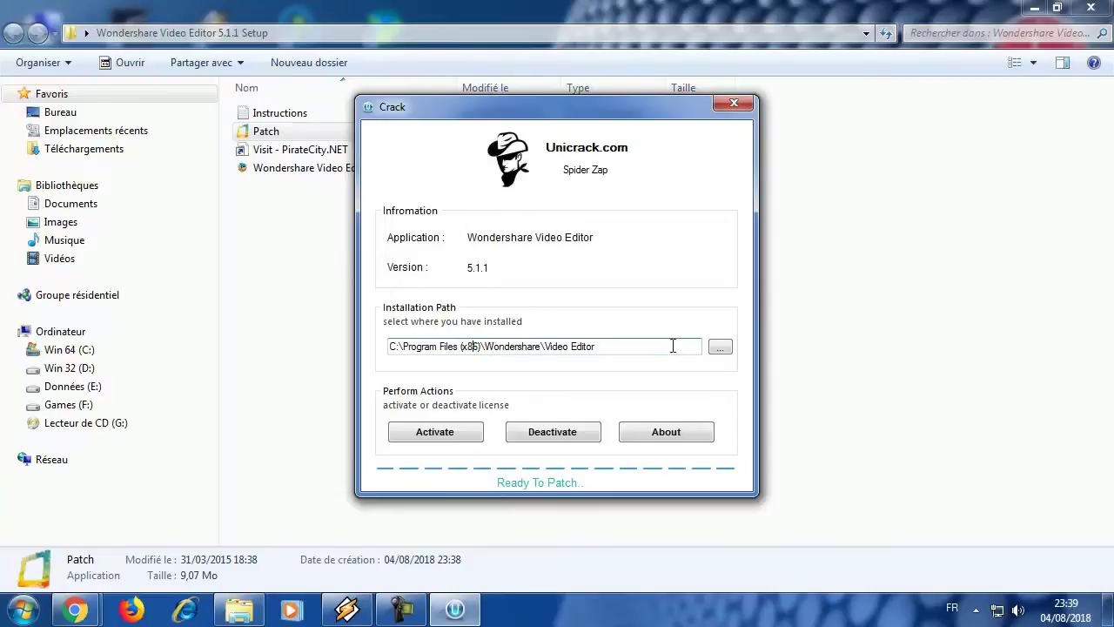
{"action": "left_click", "coordinate": [721, 347]}
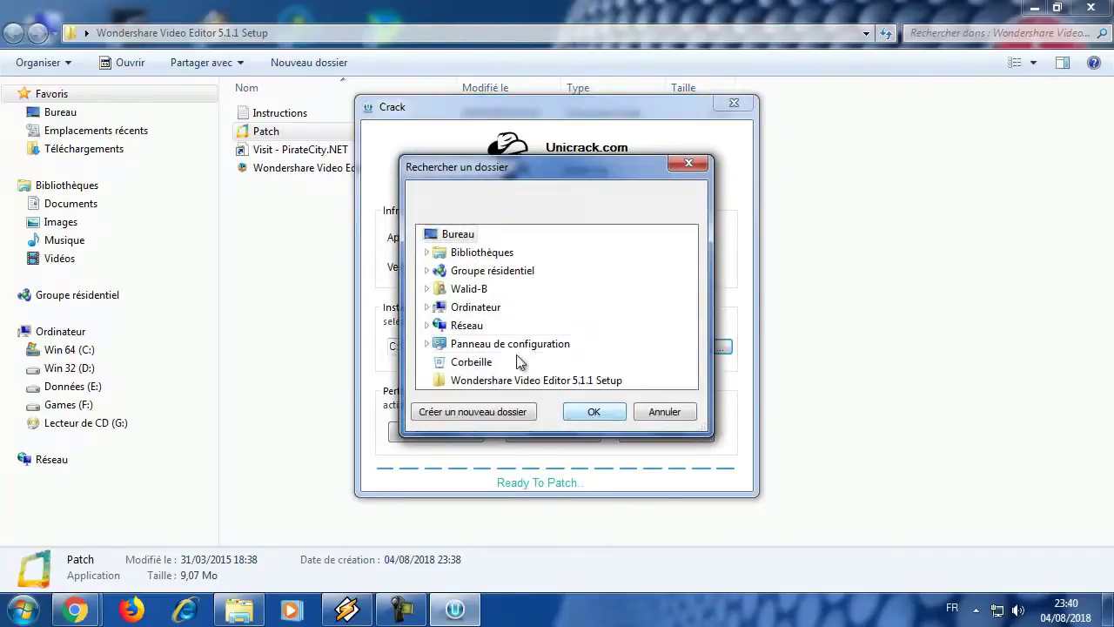
{"action": "left_click", "coordinate": [427, 307]}
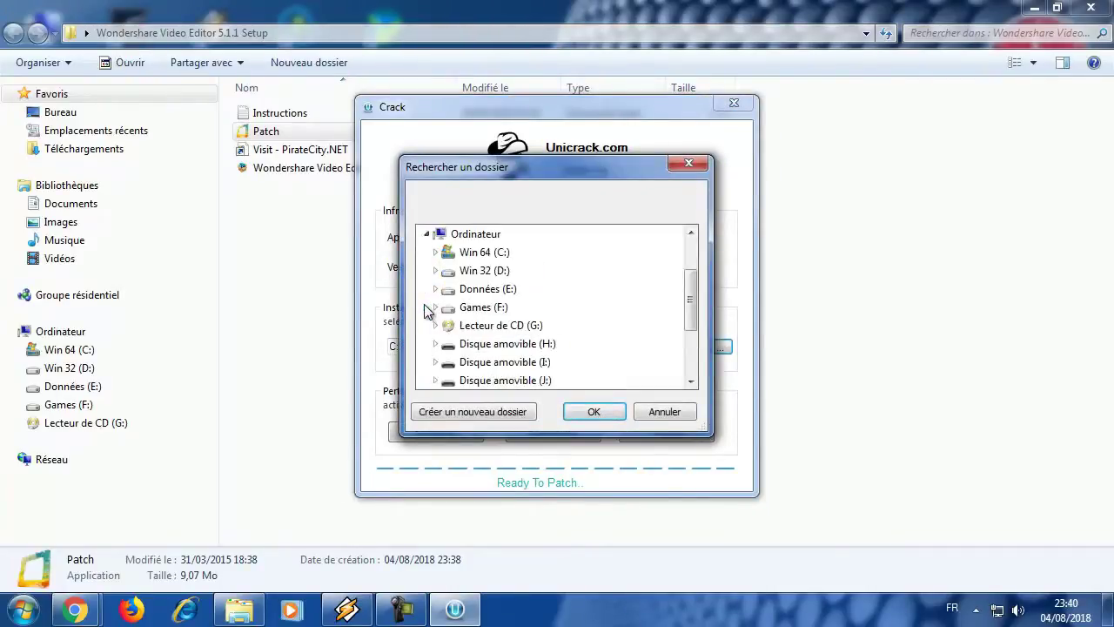
{"action": "left_click", "coordinate": [436, 253]}
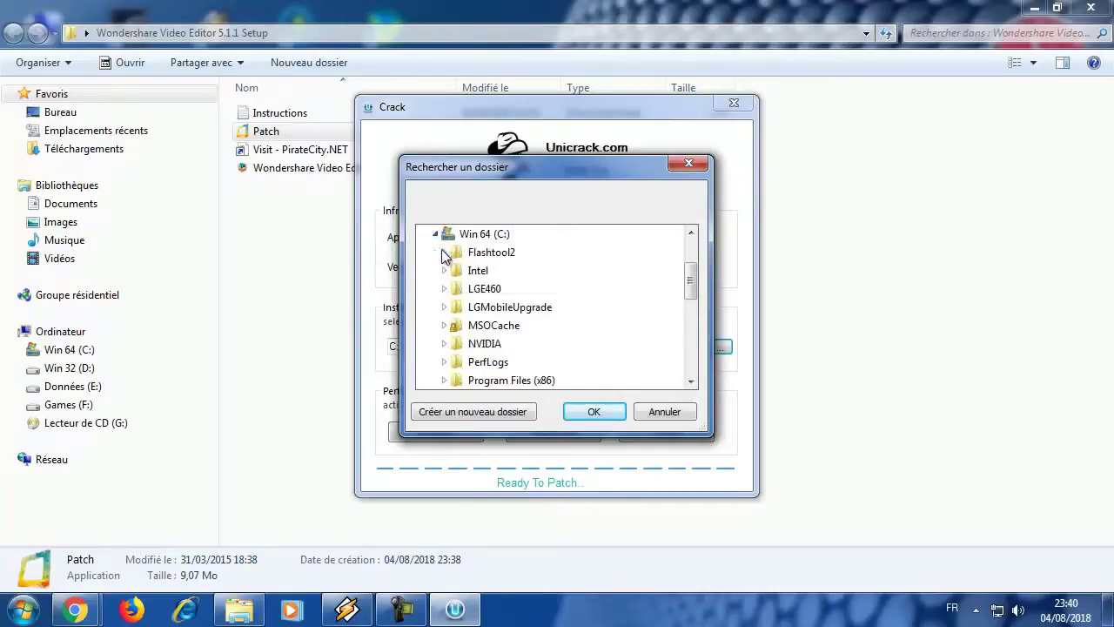
{"action": "left_click_drag", "start_coordinate": [477, 174], "coordinate": [745, 178]}
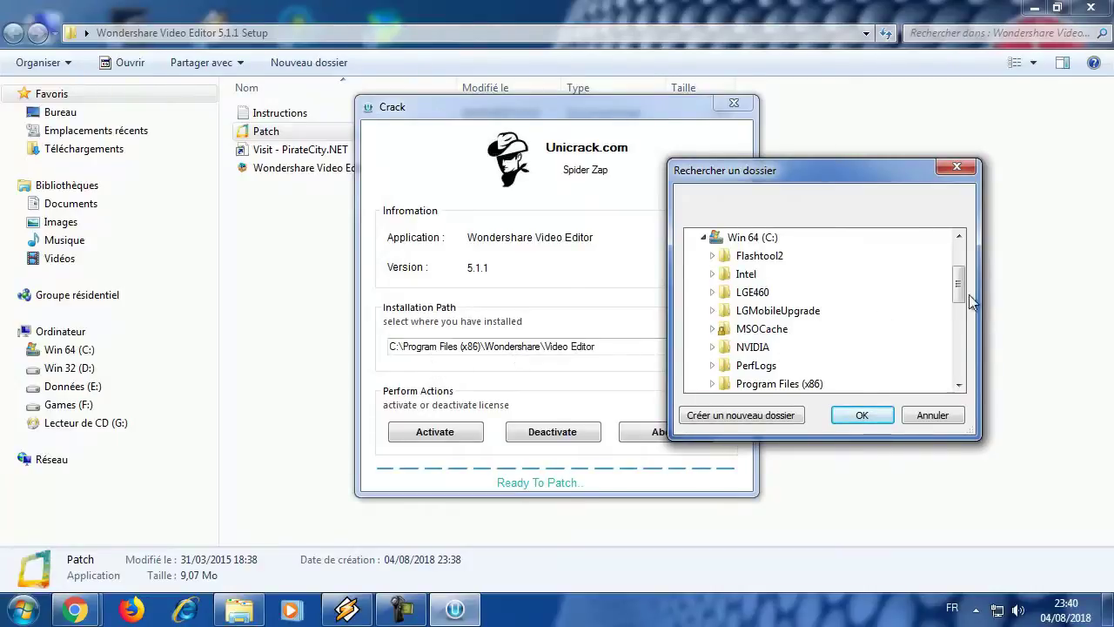
{"action": "left_click", "coordinate": [712, 384]}
{"action": "scroll", "coordinate": [775, 327], "scroll_direction": "down", "scroll_amount": 3}
{"action": "scroll", "coordinate": [776, 324], "scroll_direction": "down", "scroll_amount": 6}
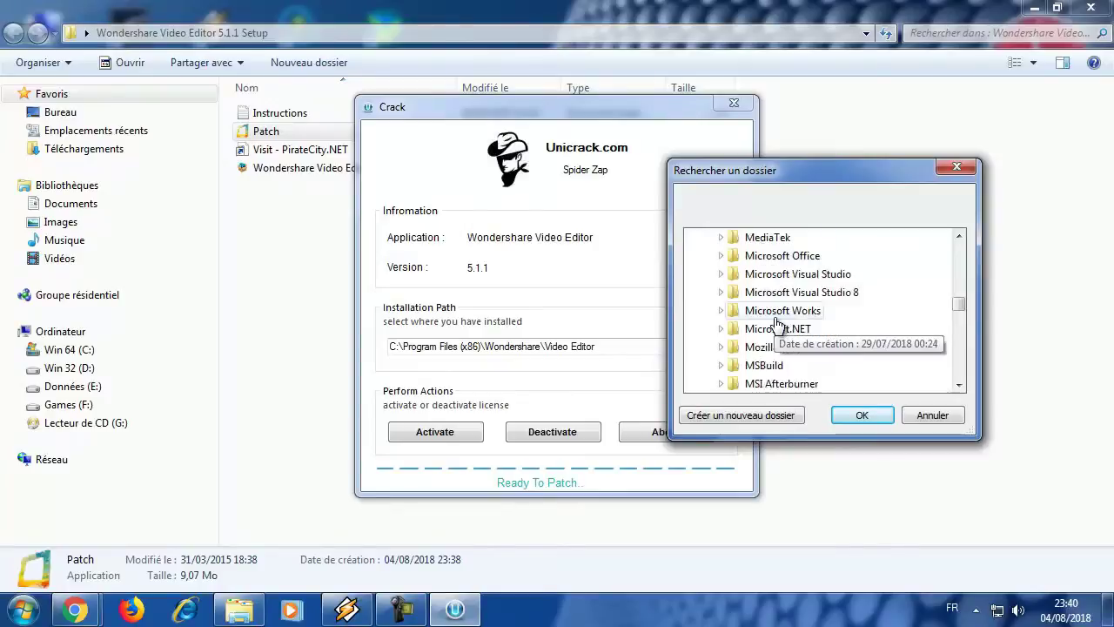
{"action": "scroll", "coordinate": [777, 322], "scroll_direction": "down", "scroll_amount": 4}
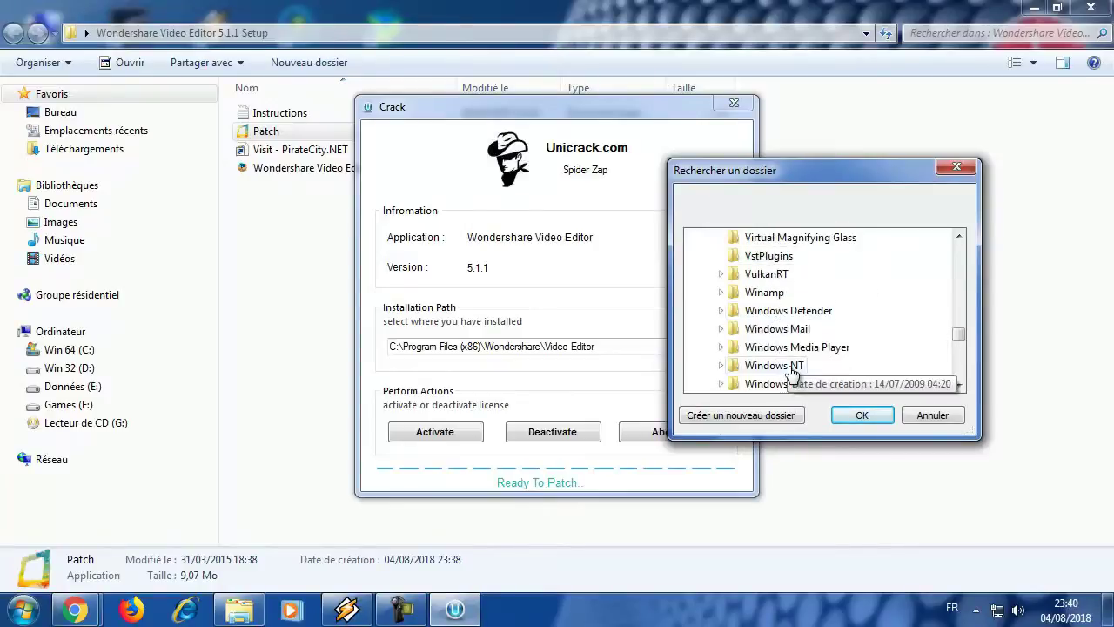
Choose the Video Editor folder inside Wondershare as the installation path and run the patch's Activate action
{"action": "key", "text": "Down"}
{"action": "key", "text": "Down"}
{"action": "key", "text": "Down"}
{"action": "key", "text": "Down"}
{"action": "key", "text": "Down"}
{"action": "key", "text": "Down"}
{"action": "key", "text": "Down"}
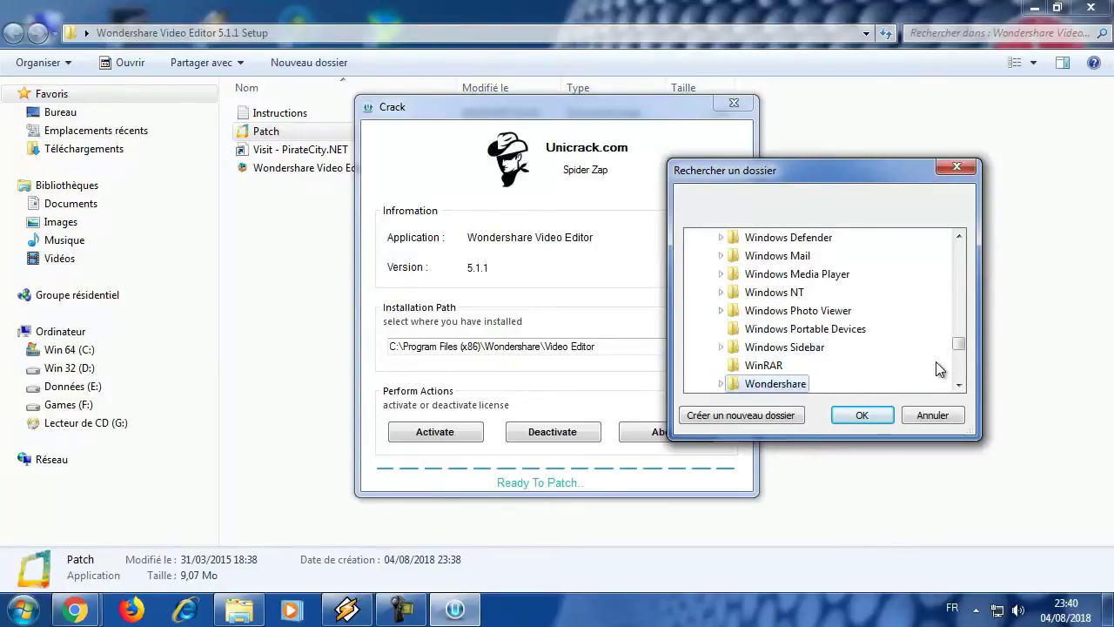
{"action": "left_click", "coordinate": [740, 314]}
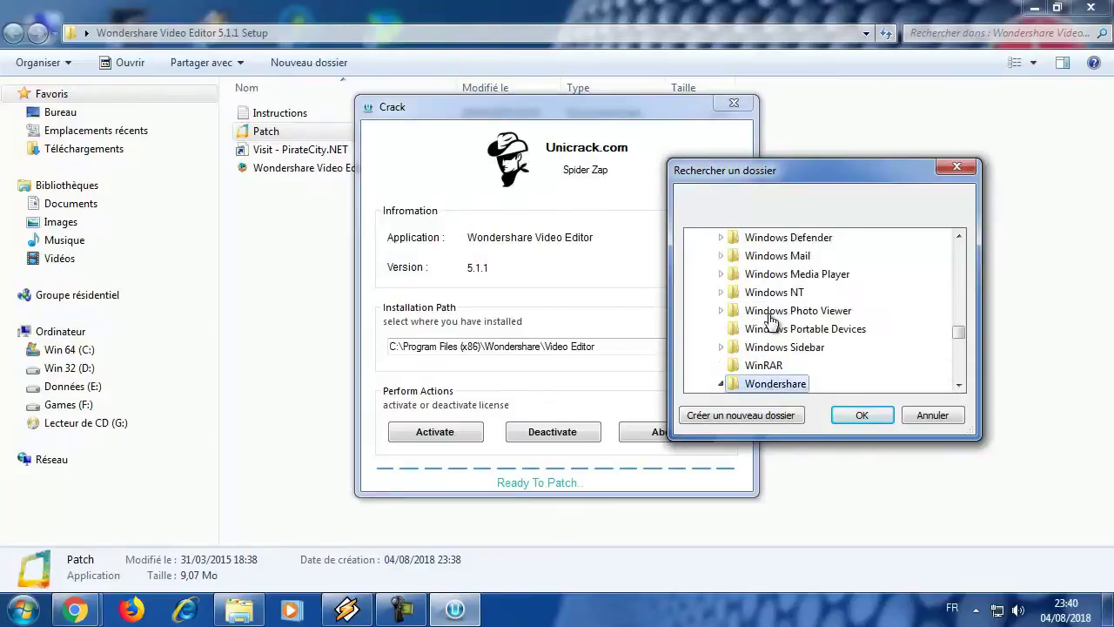
{"action": "scroll", "coordinate": [843, 346], "scroll_direction": "down", "scroll_amount": 1}
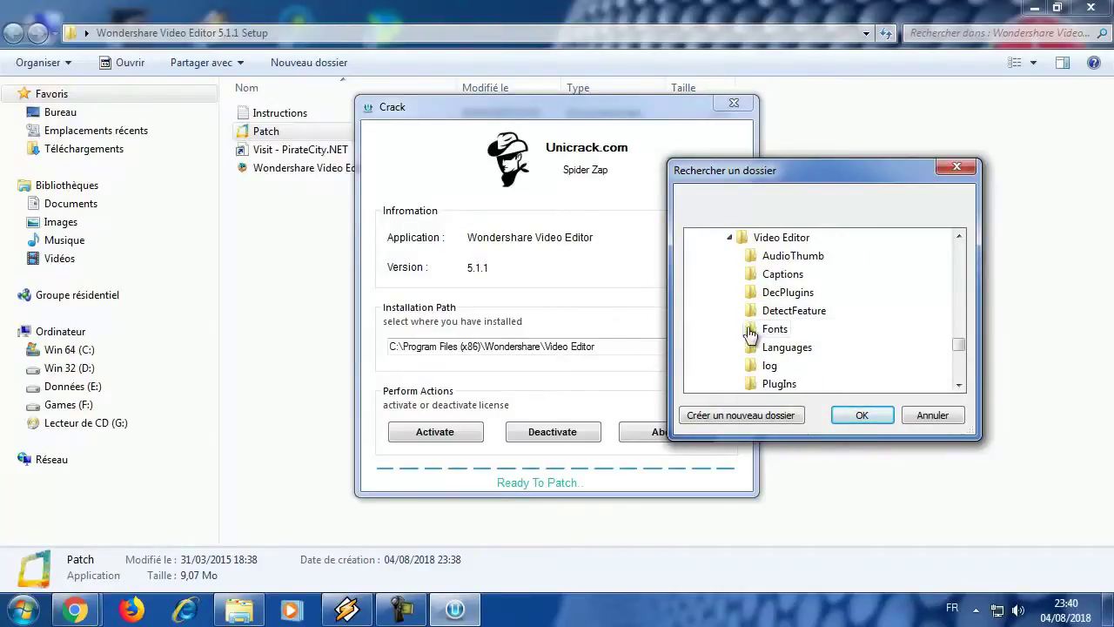
{"action": "scroll", "coordinate": [818, 311], "scroll_direction": "up", "scroll_amount": 1}
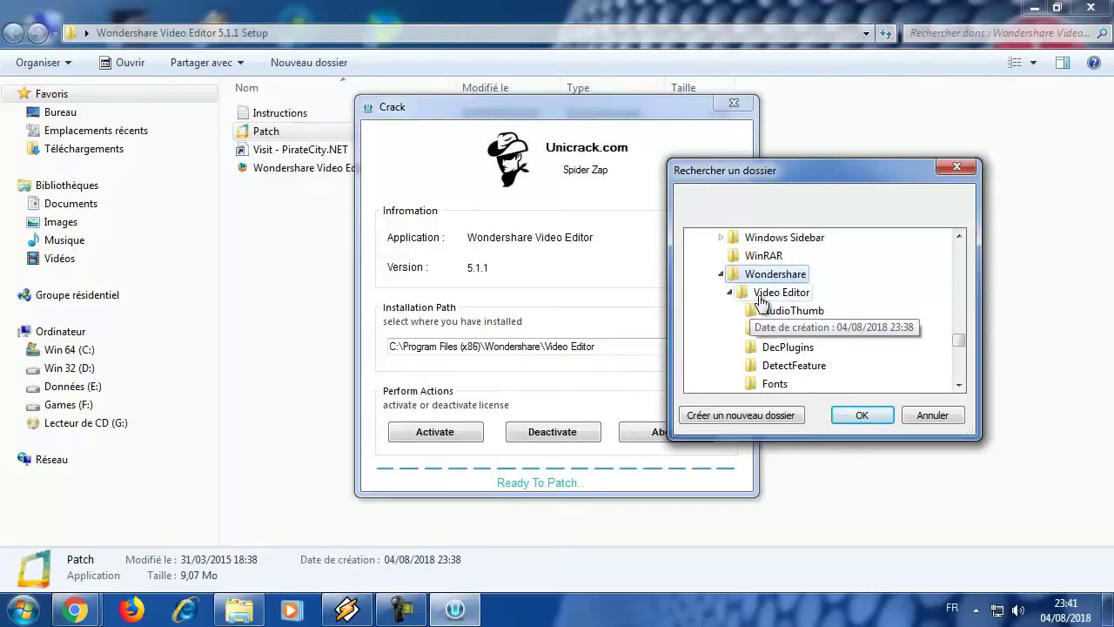
{"action": "left_click", "coordinate": [779, 293]}
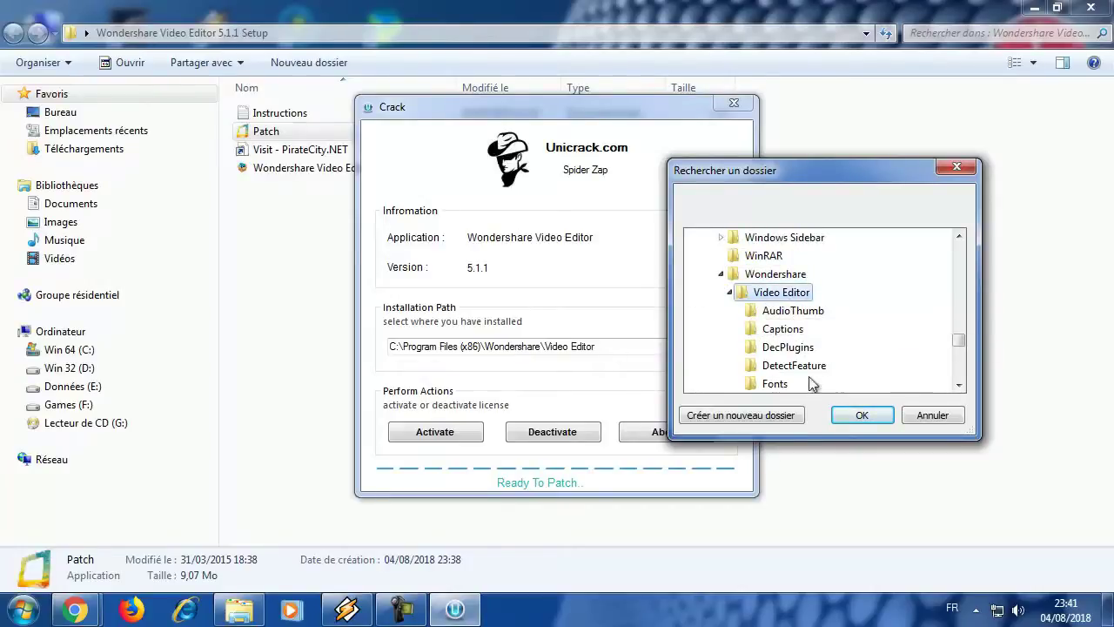
{"action": "left_click", "coordinate": [858, 419]}
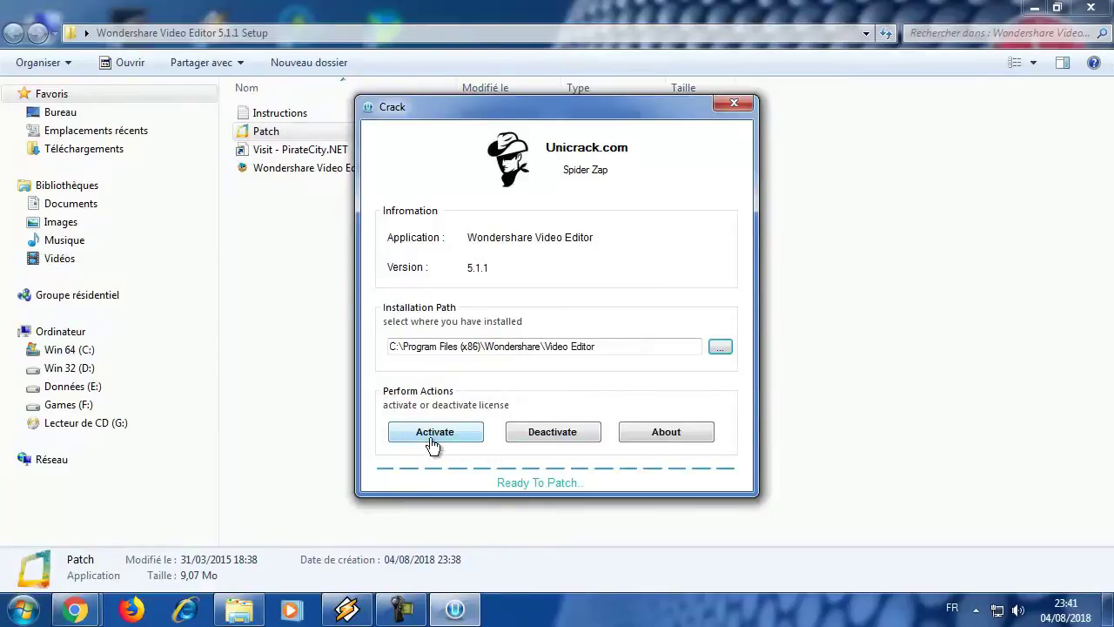
{"action": "left_click", "coordinate": [433, 445]}
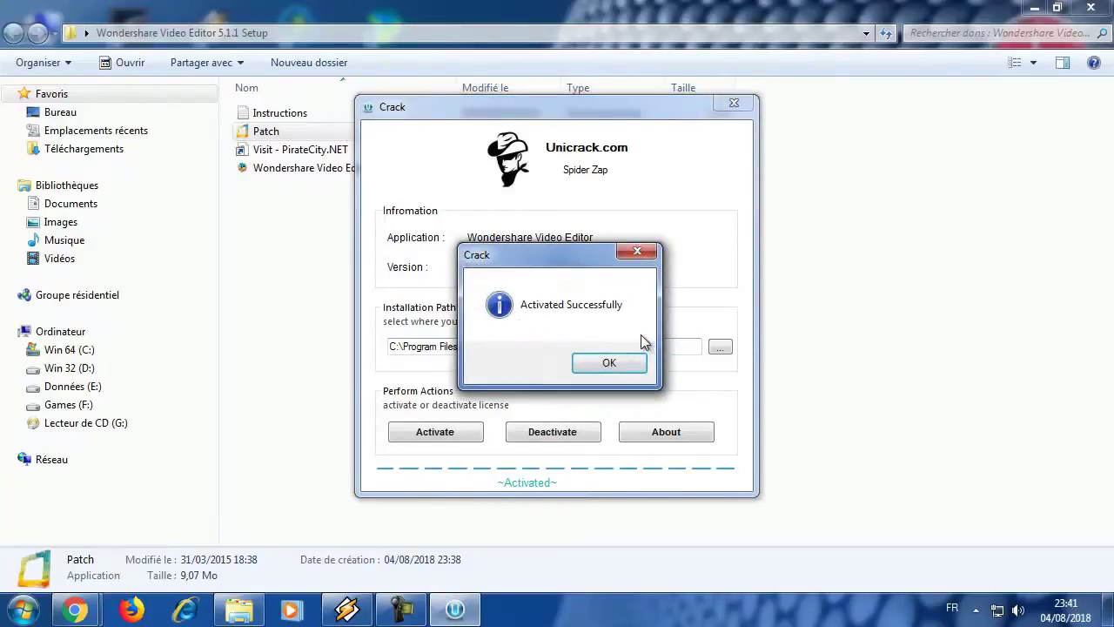
Dismiss the activation message, close the Crack window, and start a new project in advanced mode (Mode avancé)
{"action": "left_click", "coordinate": [609, 364]}
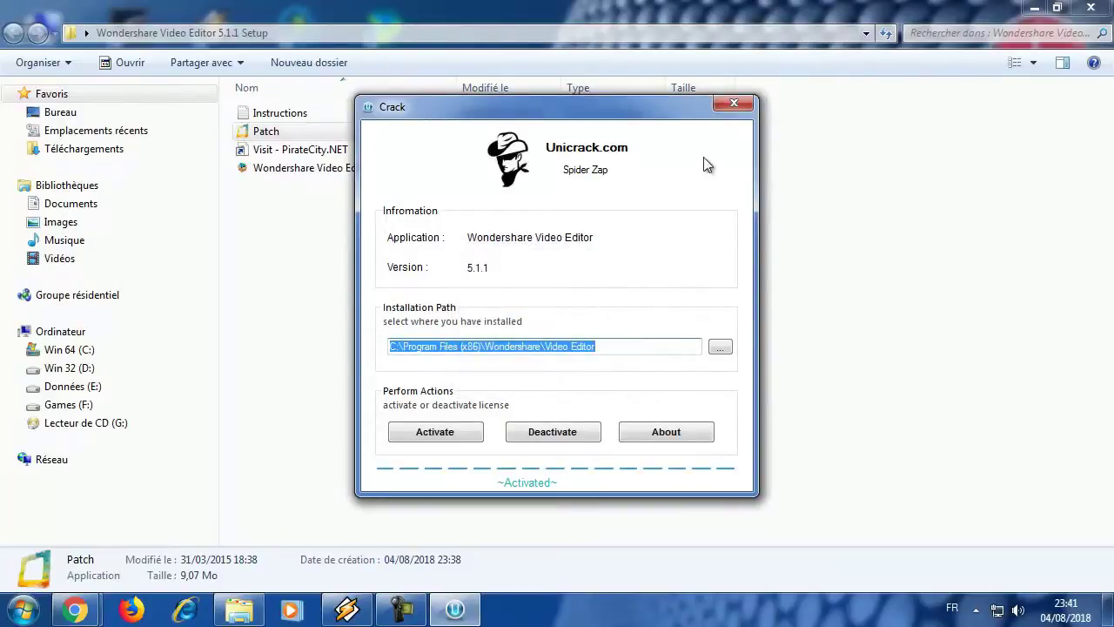
{"action": "left_click", "coordinate": [734, 105]}
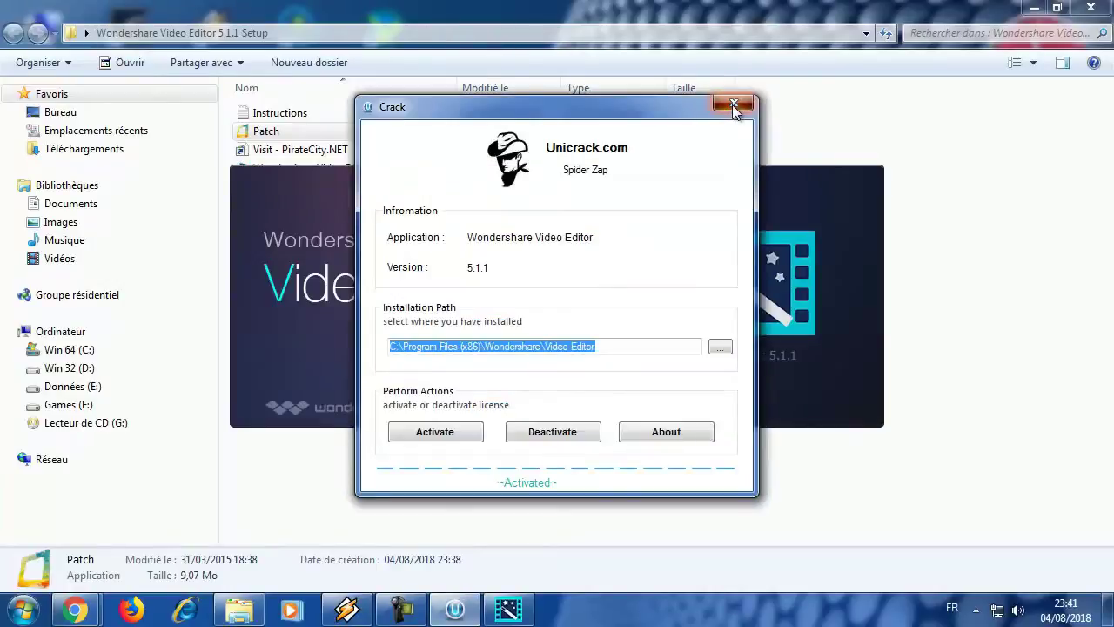
{"action": "left_click", "coordinate": [733, 106]}
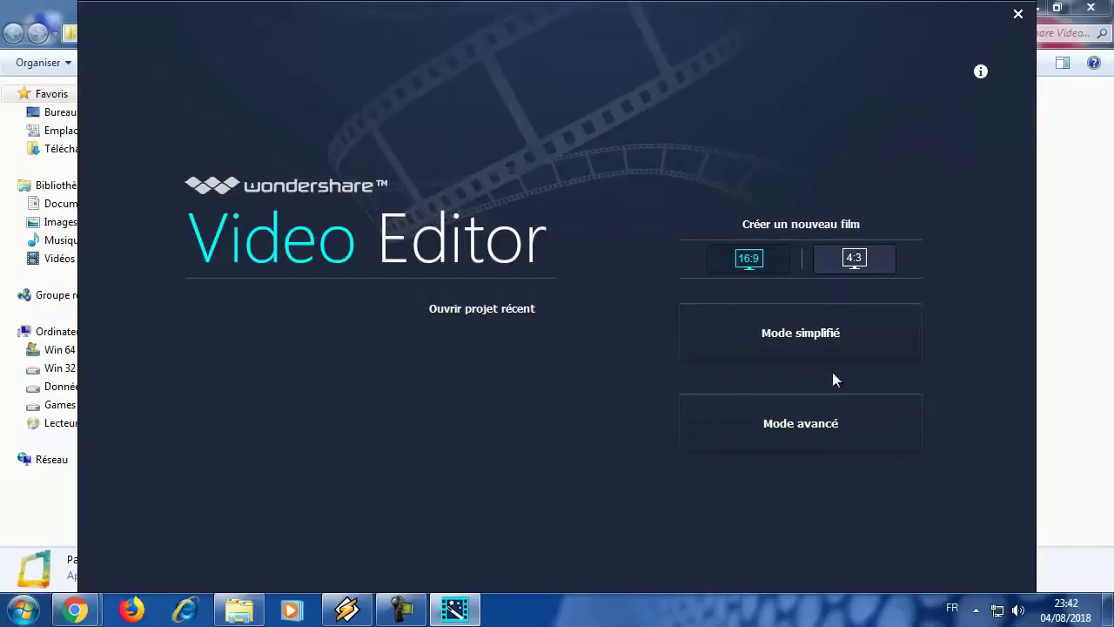
{"action": "left_click", "coordinate": [798, 422]}
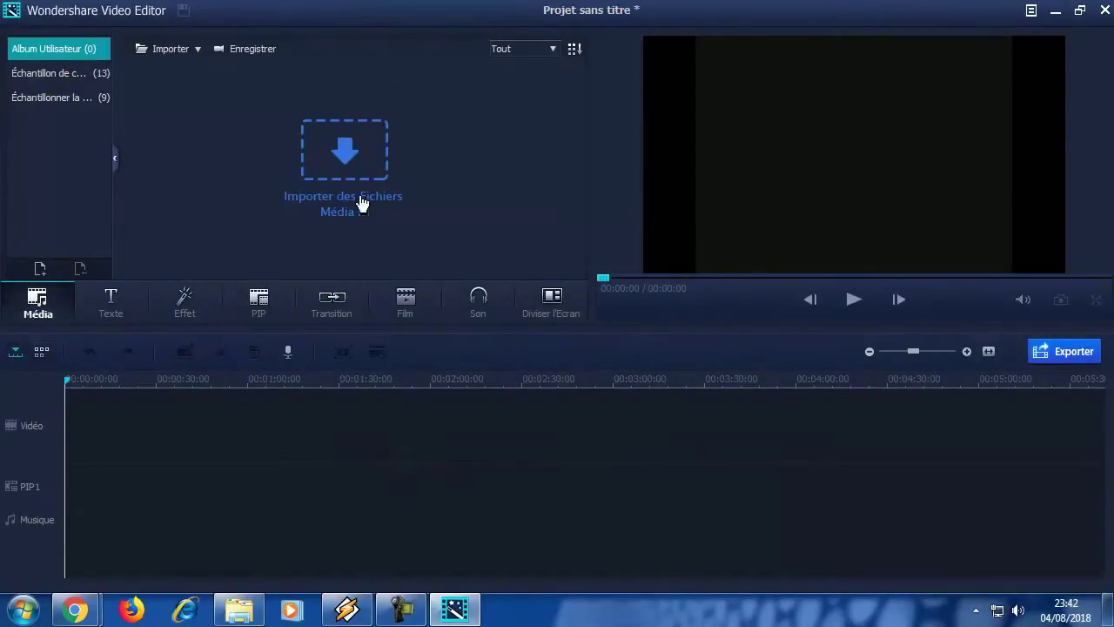
Look through the text, effect, PIP, transition, film, sound and split-screen libraries of the editor
{"action": "left_click", "coordinate": [124, 298]}
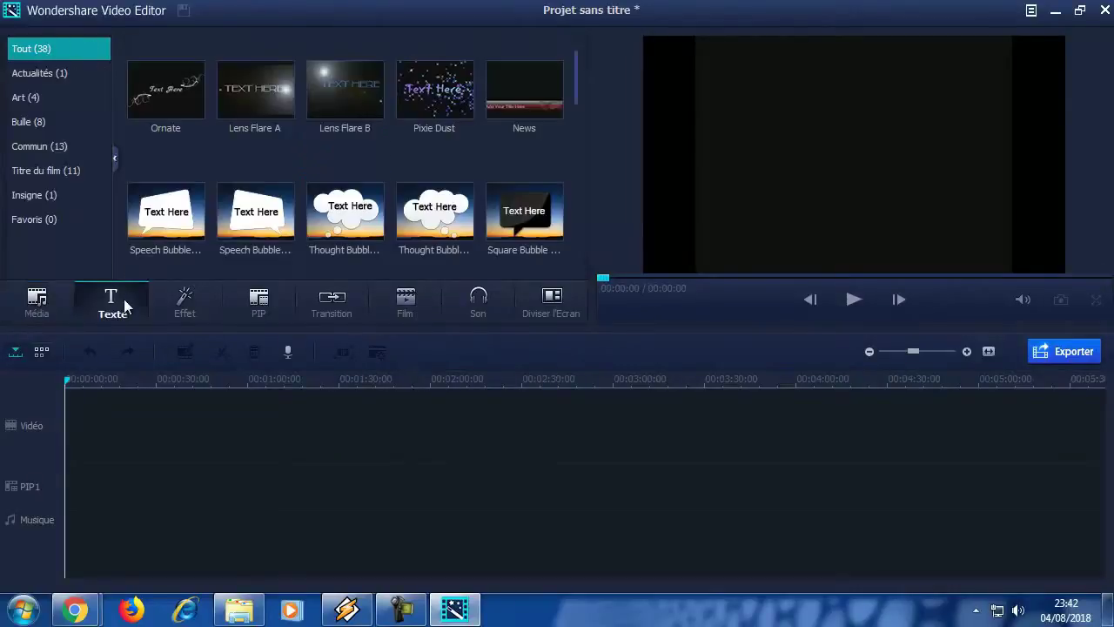
{"action": "left_click", "coordinate": [186, 306]}
{"action": "left_click", "coordinate": [260, 307]}
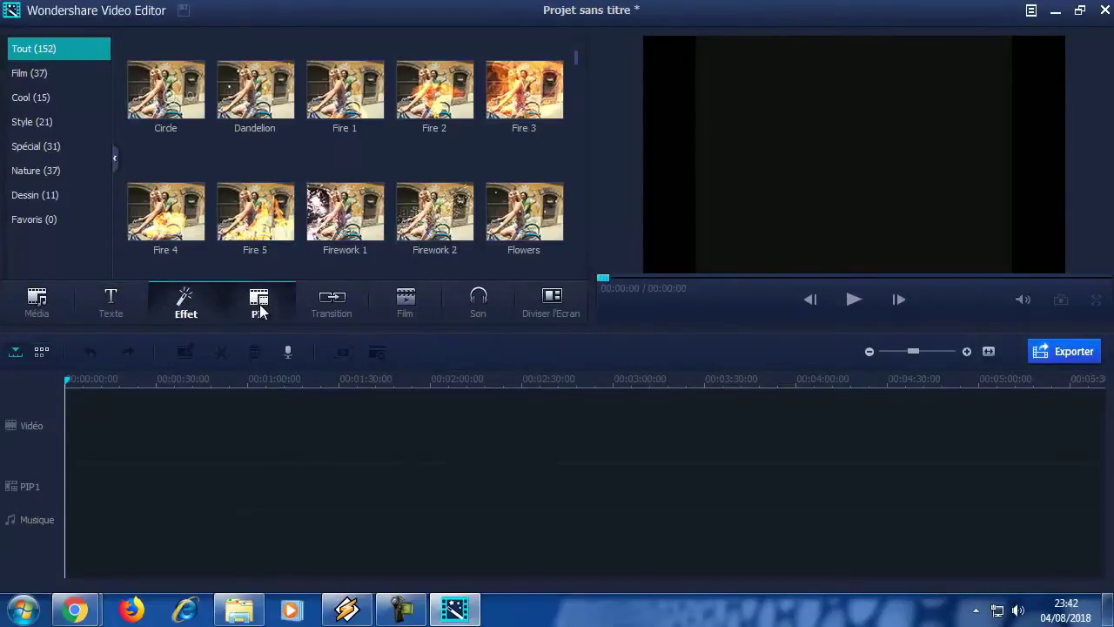
{"action": "left_click", "coordinate": [331, 306]}
{"action": "left_click", "coordinate": [405, 310]}
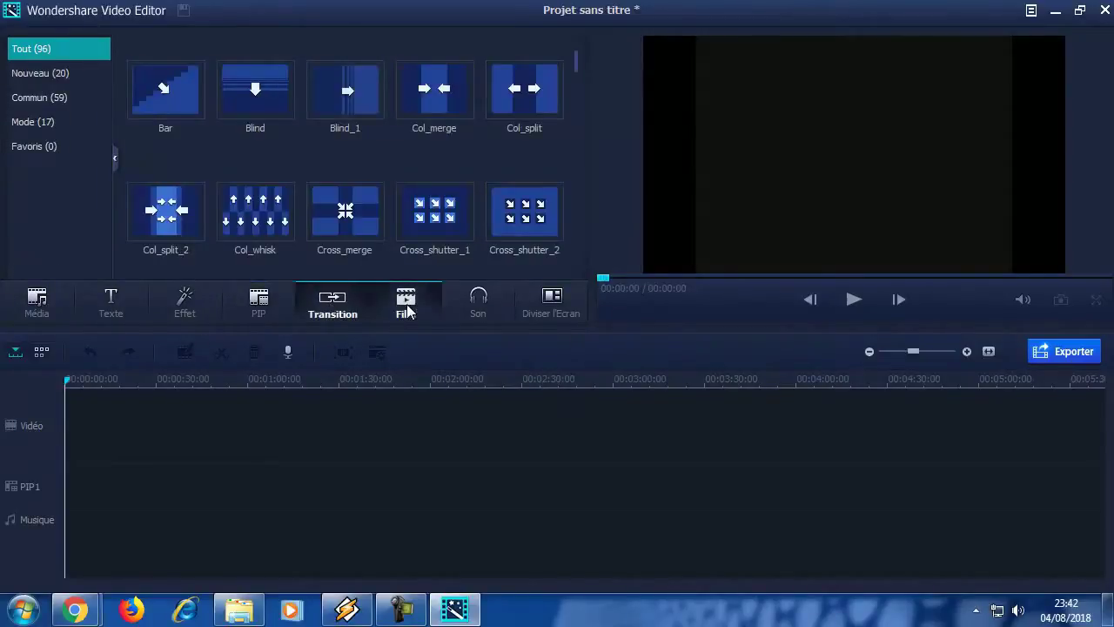
{"action": "left_click", "coordinate": [487, 306]}
{"action": "left_click", "coordinate": [557, 300]}
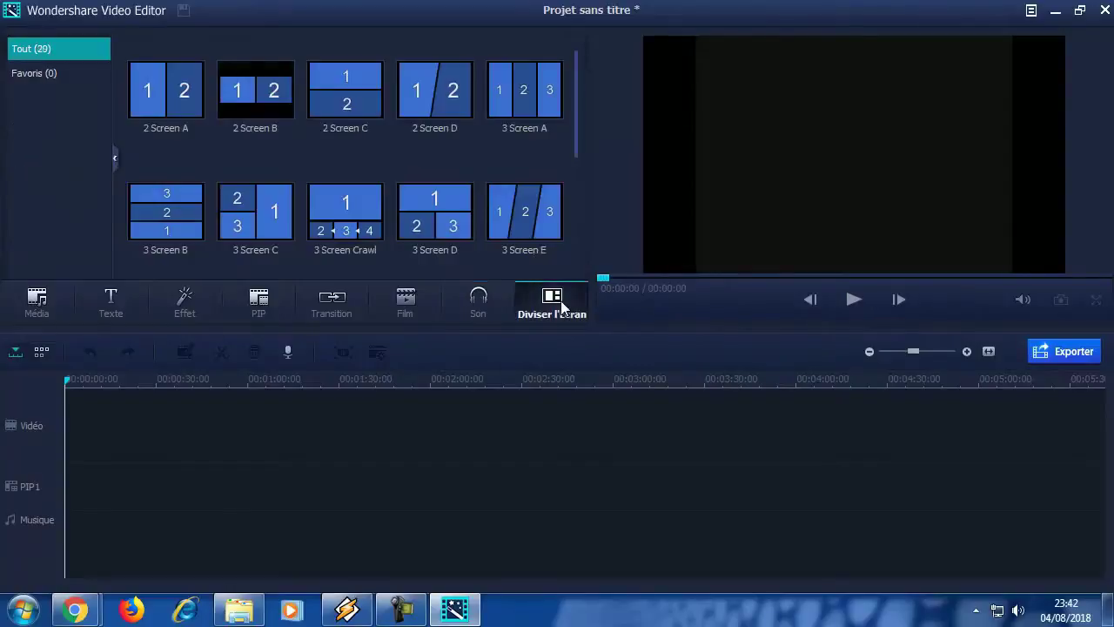
Import the three videos in the VIDEO folder on the Données (E:) drive into the user album
{"action": "left_click", "coordinate": [32, 305]}
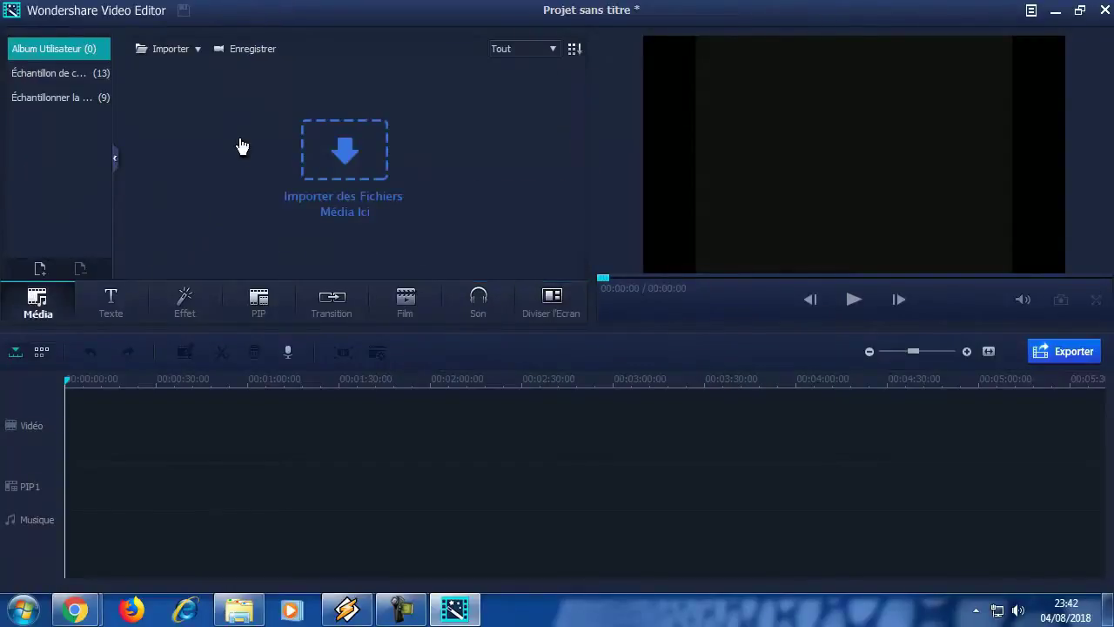
{"action": "left_click", "coordinate": [159, 48]}
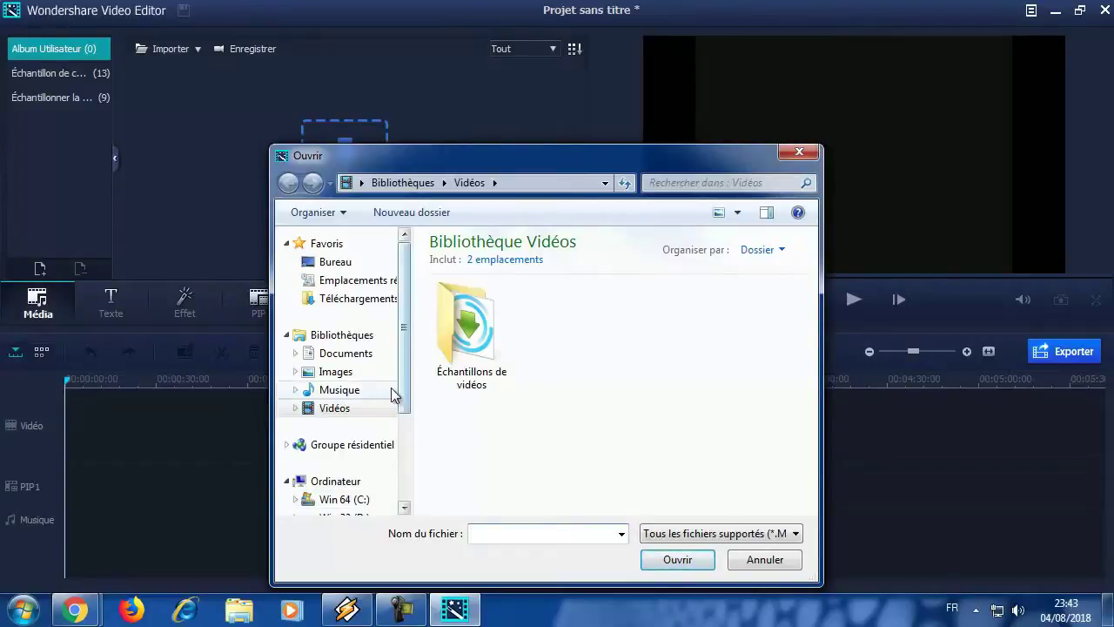
{"action": "scroll", "coordinate": [357, 466], "scroll_direction": "down", "scroll_amount": 2}
{"action": "left_click", "coordinate": [348, 473]}
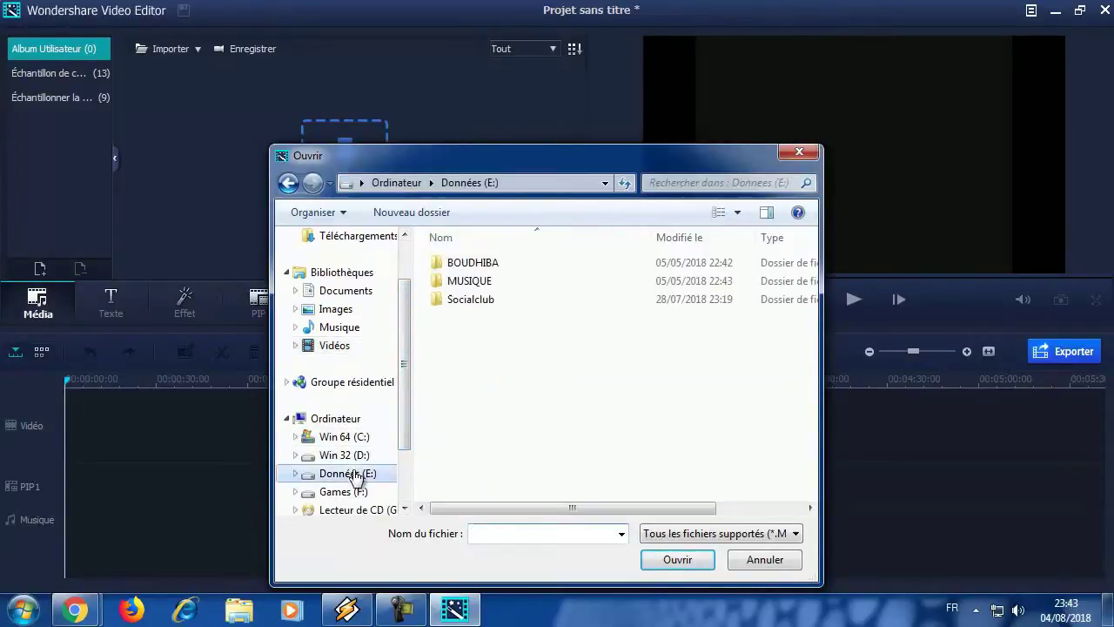
{"action": "double_click", "coordinate": [459, 259]}
{"action": "double_click", "coordinate": [461, 381]}
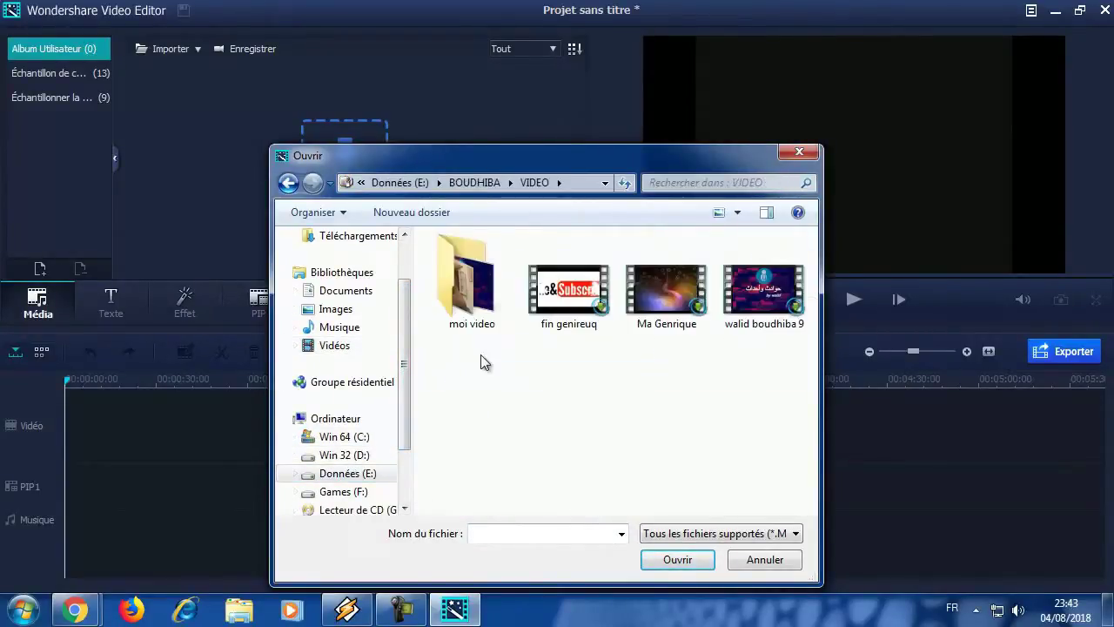
{"action": "left_click_drag", "start_coordinate": [558, 403], "coordinate": [770, 277]}
{"action": "left_click", "coordinate": [677, 559]}
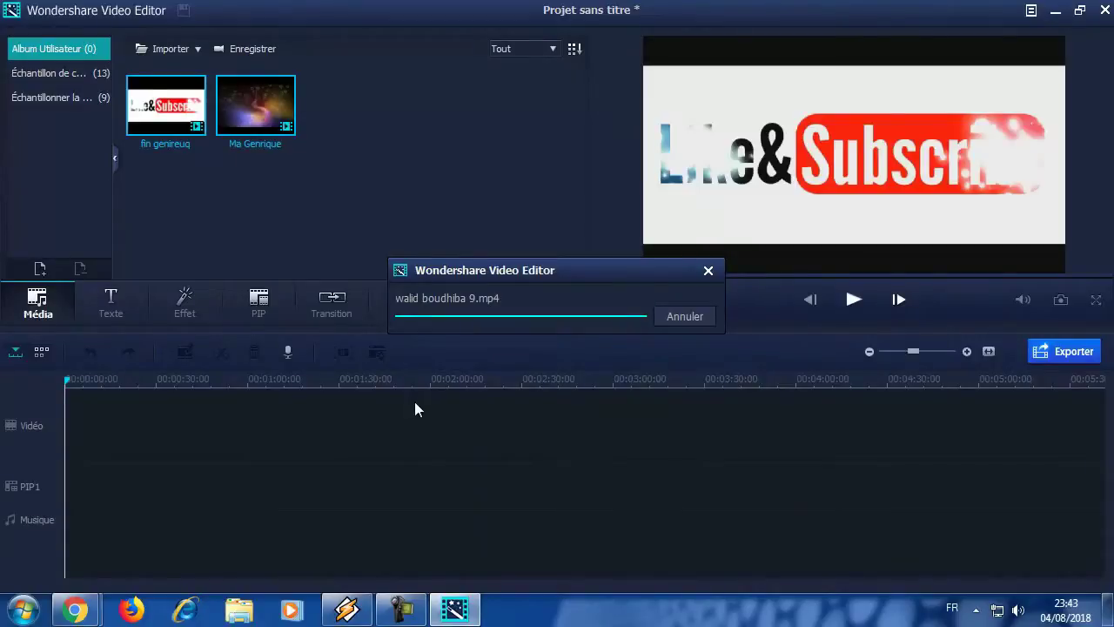
Add the Ma Genrique clip to the start of the video track and preview it, accepting the system resources notice
{"action": "left_click", "coordinate": [258, 103]}
{"action": "left_click_drag", "start_coordinate": [258, 103], "coordinate": [121, 407]}
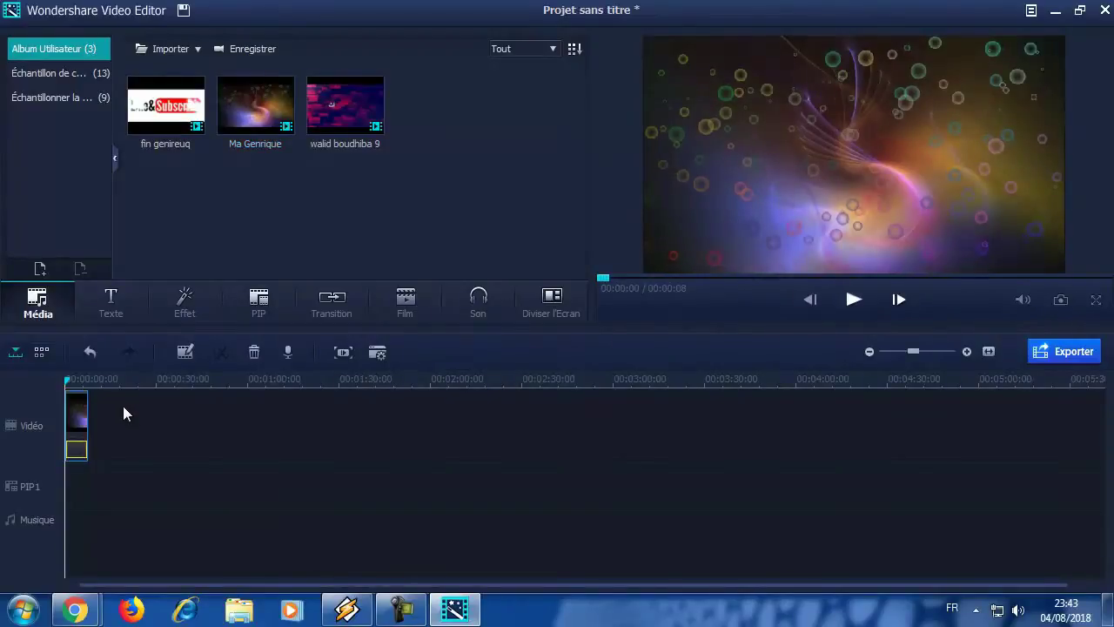
{"action": "left_click", "coordinate": [852, 304]}
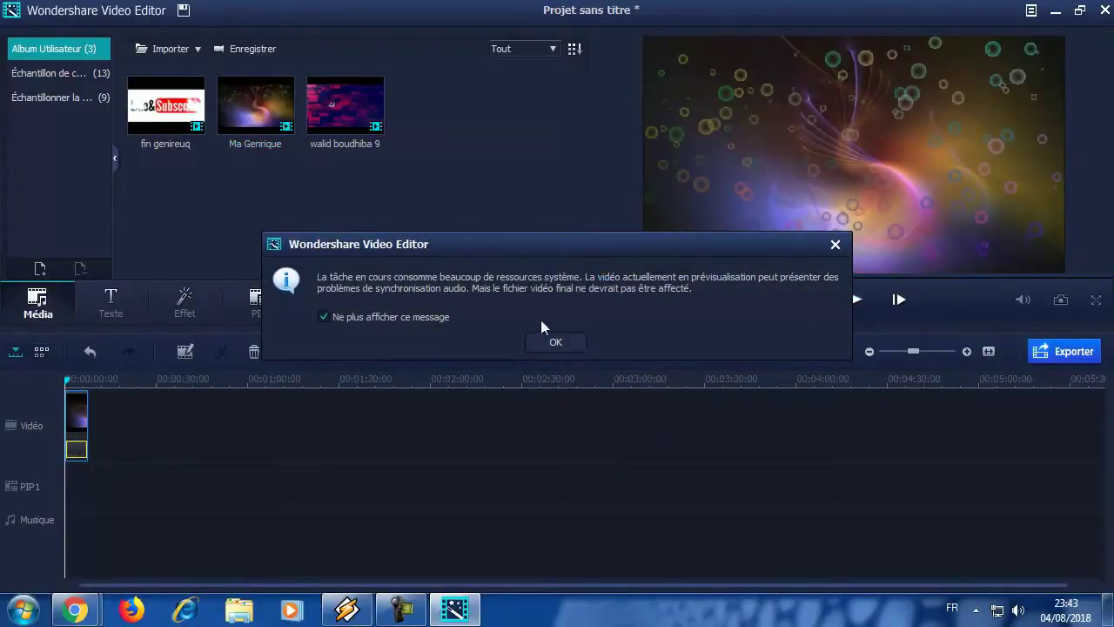
{"action": "left_click", "coordinate": [555, 341]}
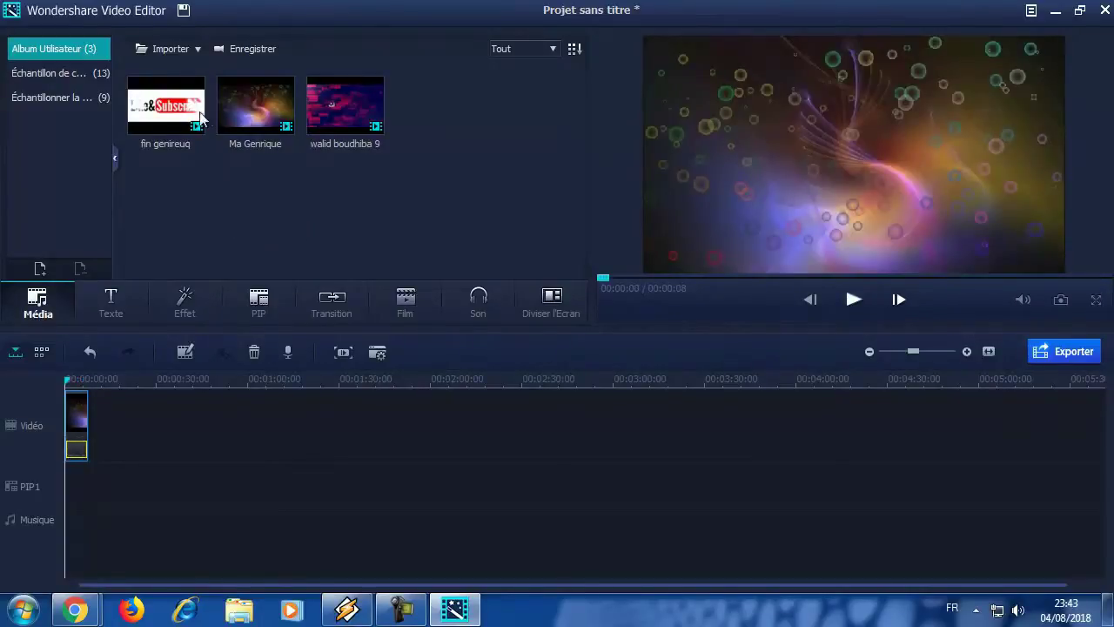
Append the fin genireuq clip after Ma Genrique on the video track and play the sequence
{"action": "left_click_drag", "start_coordinate": [172, 113], "coordinate": [164, 435]}
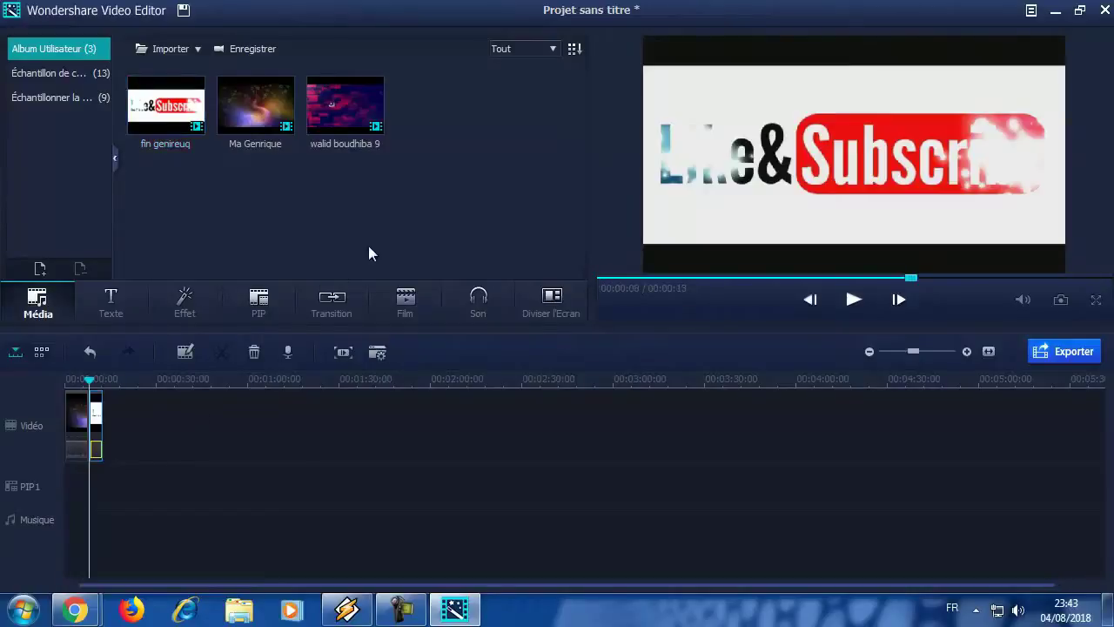
{"action": "left_click", "coordinate": [855, 309]}
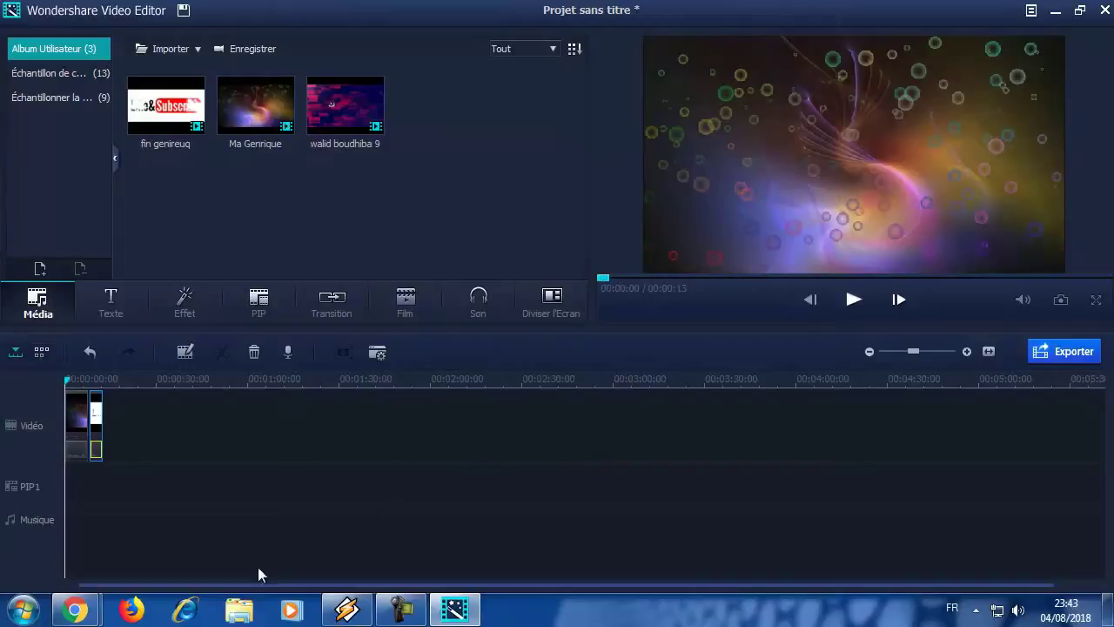
Delete both clips from the video track
{"action": "left_click_drag", "start_coordinate": [188, 525], "coordinate": [77, 435]}
{"action": "key", "text": "Delete"}
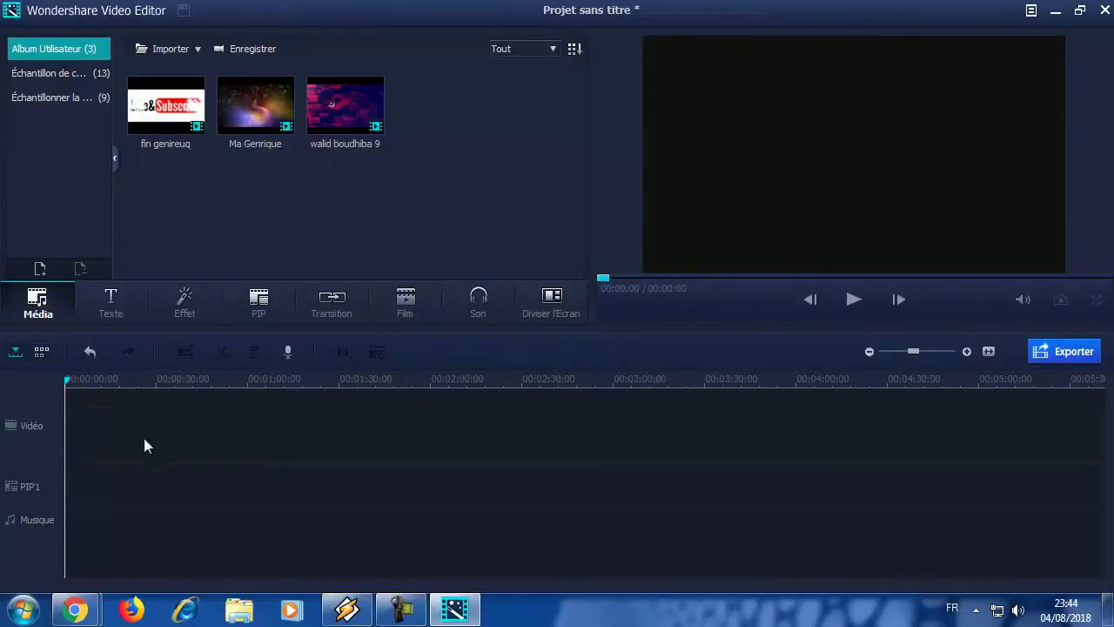